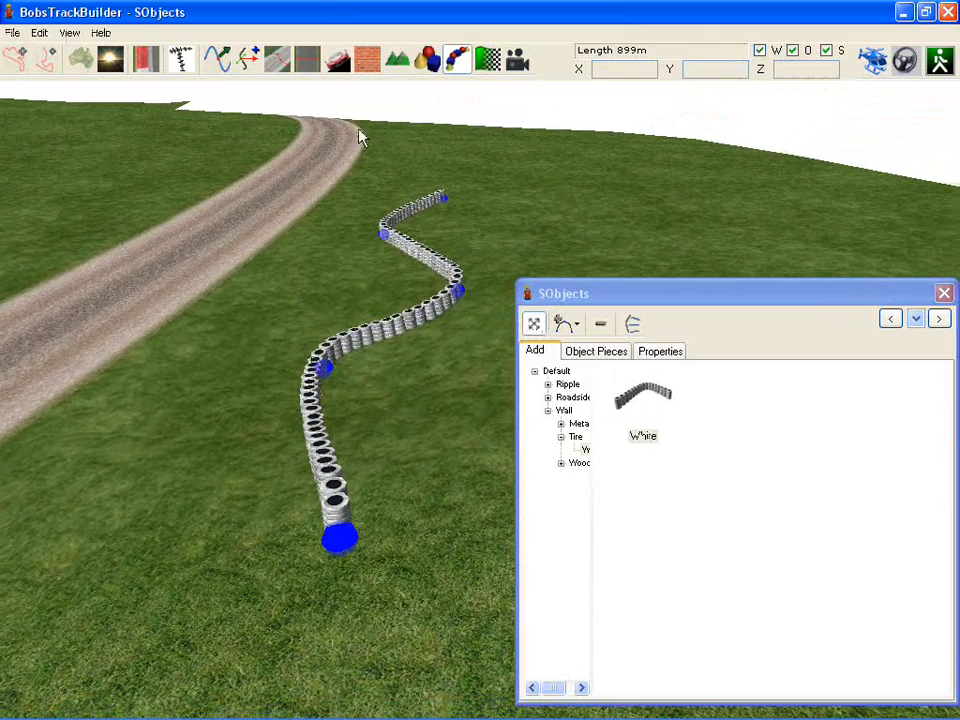
Raise and lower the terrain anchors beneath the white tire wall at 100% strength with a radius of 10.
{"action": "left_click", "coordinate": [397, 59]}
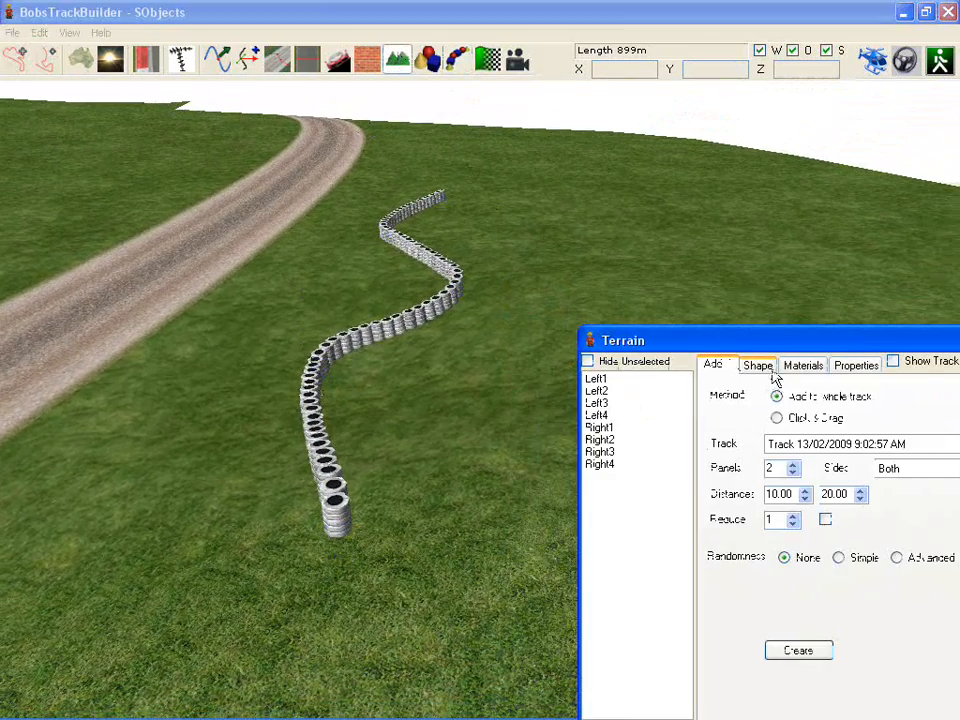
{"action": "left_click", "coordinate": [757, 365]}
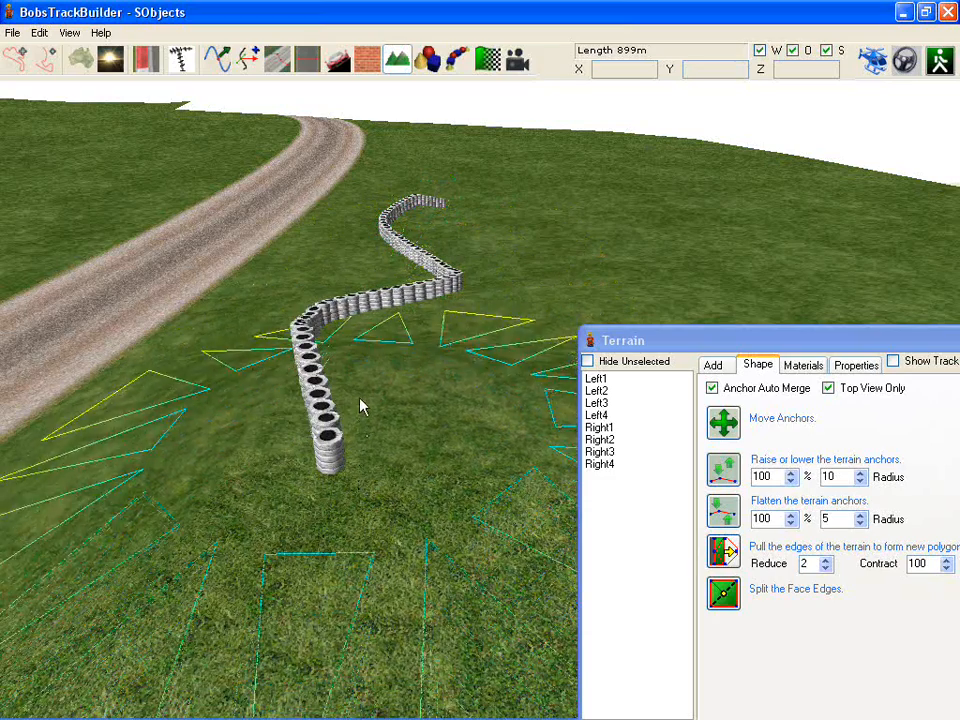
{"action": "left_click", "coordinate": [366, 438]}
{"action": "left_click", "coordinate": [366, 438]}
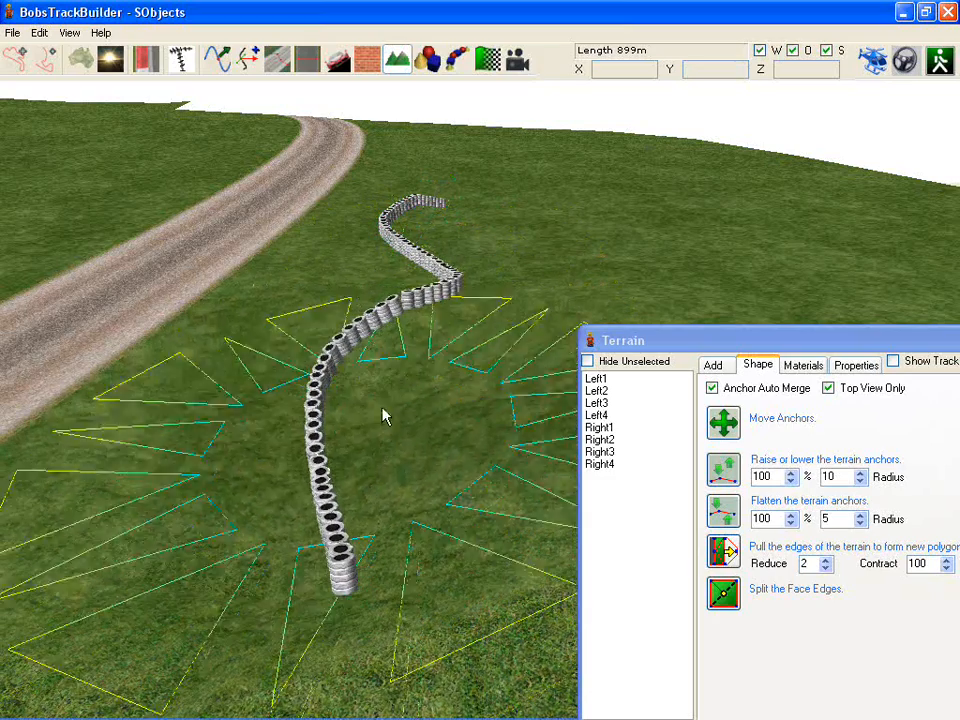
{"action": "left_click", "coordinate": [463, 313]}
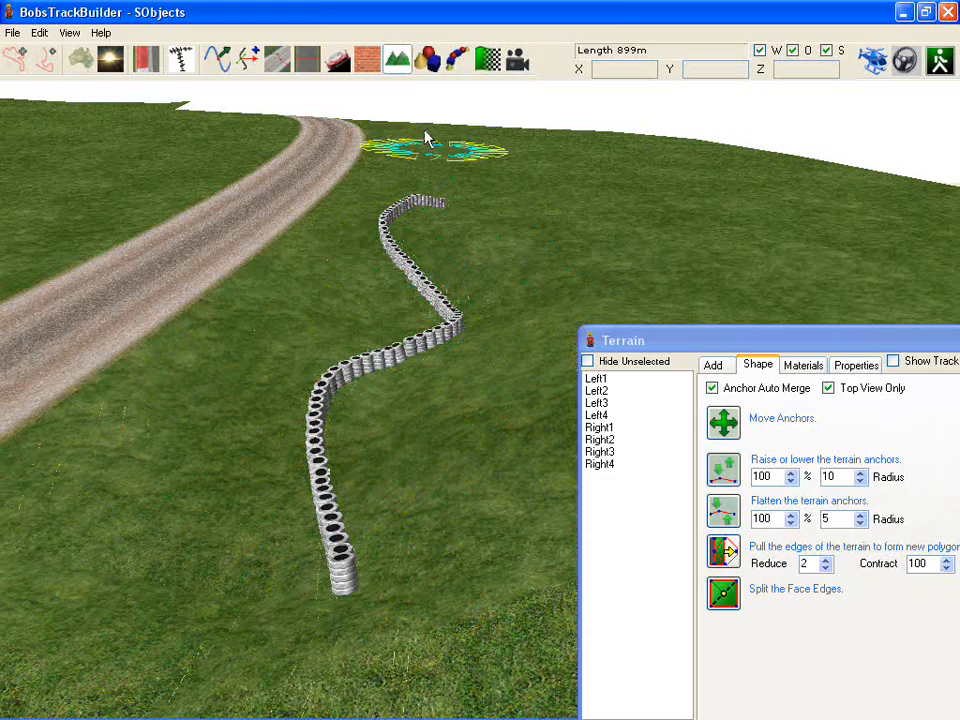
Move the tire wall's middle control point toward the road and shift its far end point slightly.
{"action": "left_click", "coordinate": [456, 60]}
{"action": "left_click", "coordinate": [640, 398]}
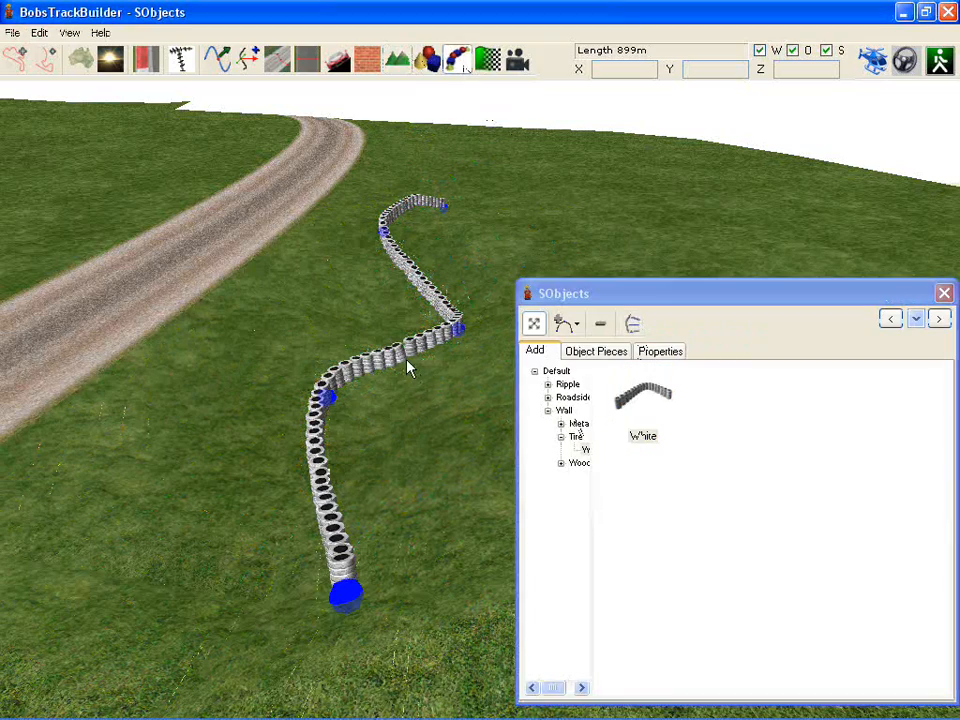
{"action": "right_click_drag", "start_coordinate": [405, 359], "coordinate": [416, 344]}
{"action": "left_click_drag", "start_coordinate": [405, 350], "coordinate": [253, 324]}
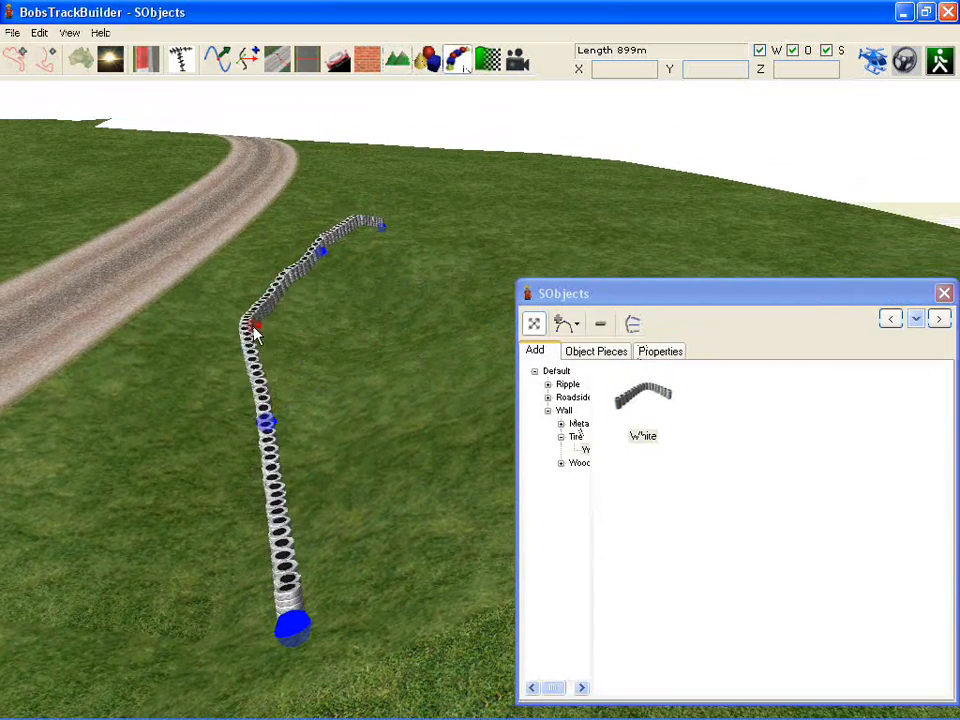
{"action": "mouse_move", "coordinate": [393, 218]}
{"action": "left_mouse_down"}
{"action": "mouse_move", "coordinate": [399, 261]}
{"action": "mouse_move", "coordinate": [403, 249]}
{"action": "mouse_move", "coordinate": [438, 265]}
{"action": "mouse_move", "coordinate": [409, 250]}
{"action": "mouse_move", "coordinate": [394, 218]}
{"action": "left_mouse_up"}
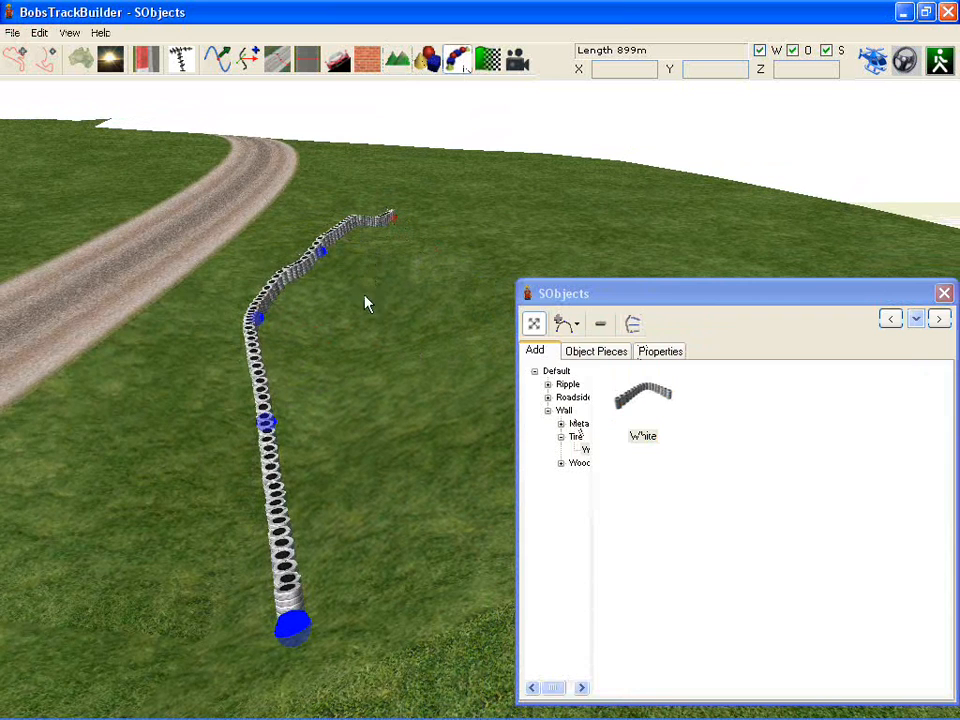
Reposition the tire wall's near end point across the grass to lengthen the wall.
{"action": "mouse_move", "coordinate": [297, 630]}
{"action": "left_mouse_down"}
{"action": "mouse_move", "coordinate": [128, 478]}
{"action": "mouse_move", "coordinate": [398, 510]}
{"action": "mouse_move", "coordinate": [469, 503]}
{"action": "mouse_move", "coordinate": [507, 578]}
{"action": "mouse_move", "coordinate": [494, 574]}
{"action": "left_mouse_up"}
{"action": "middle_click_drag", "start_coordinate": [393, 508], "coordinate": [482, 537]}
{"action": "left_click_drag", "start_coordinate": [483, 537], "coordinate": [511, 710]}
{"action": "middle_click_drag", "start_coordinate": [316, 607], "coordinate": [170, 587]}
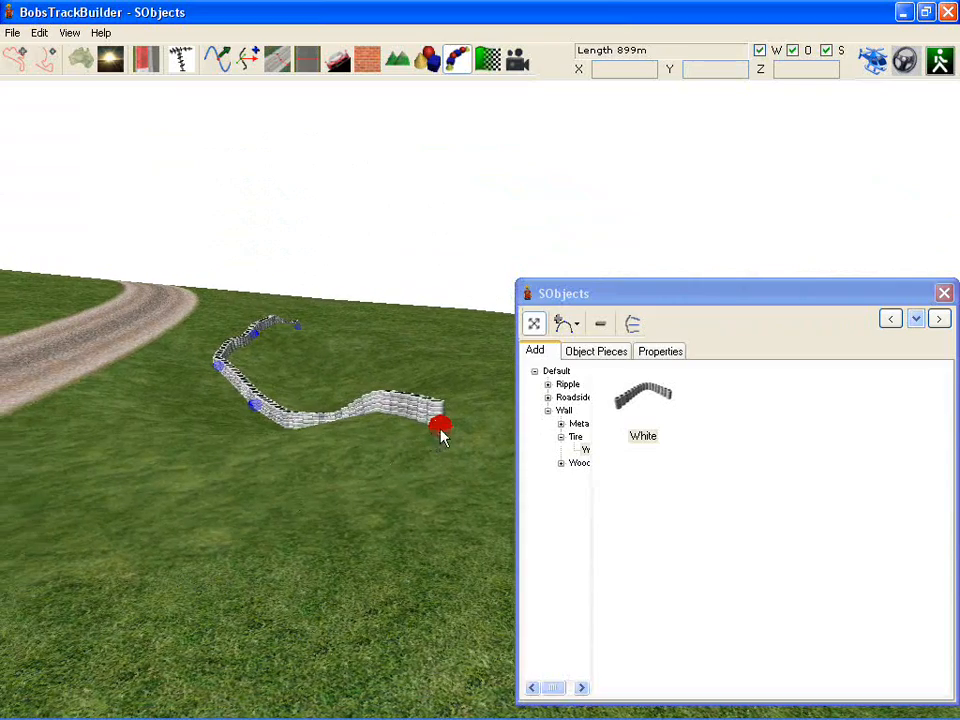
{"action": "left_click_drag", "start_coordinate": [437, 432], "coordinate": [117, 555]}
{"action": "middle_click_drag", "start_coordinate": [115, 547], "coordinate": [214, 458]}
Open the wall's object pieces and examine the settings of the White tire piece in the pattern.
{"action": "left_click", "coordinate": [600, 352]}
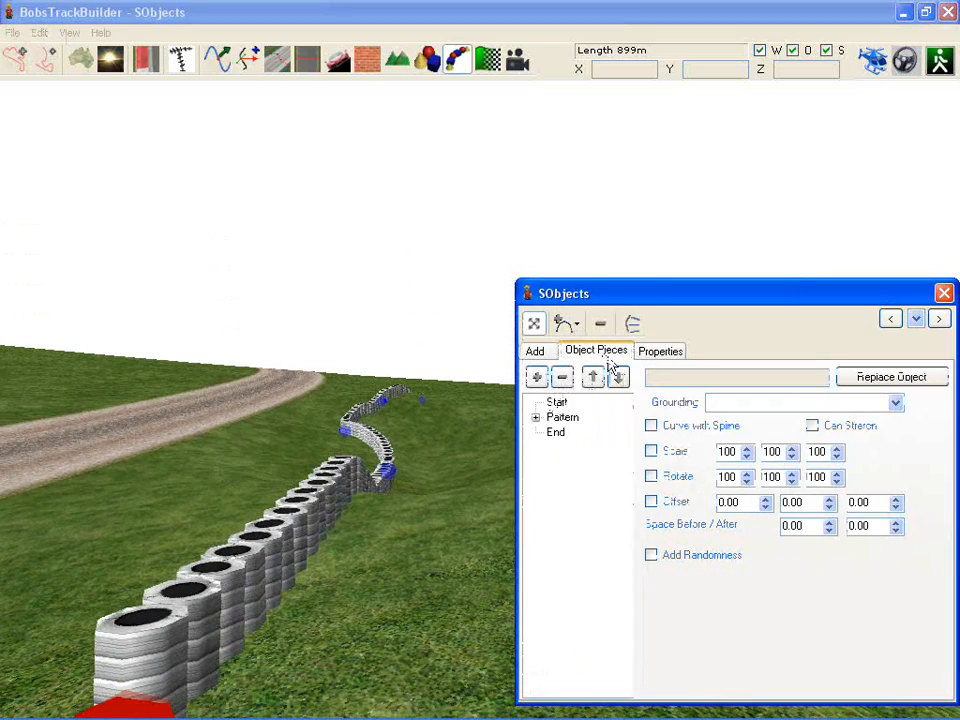
{"action": "left_click", "coordinate": [537, 418]}
{"action": "left_click", "coordinate": [576, 432]}
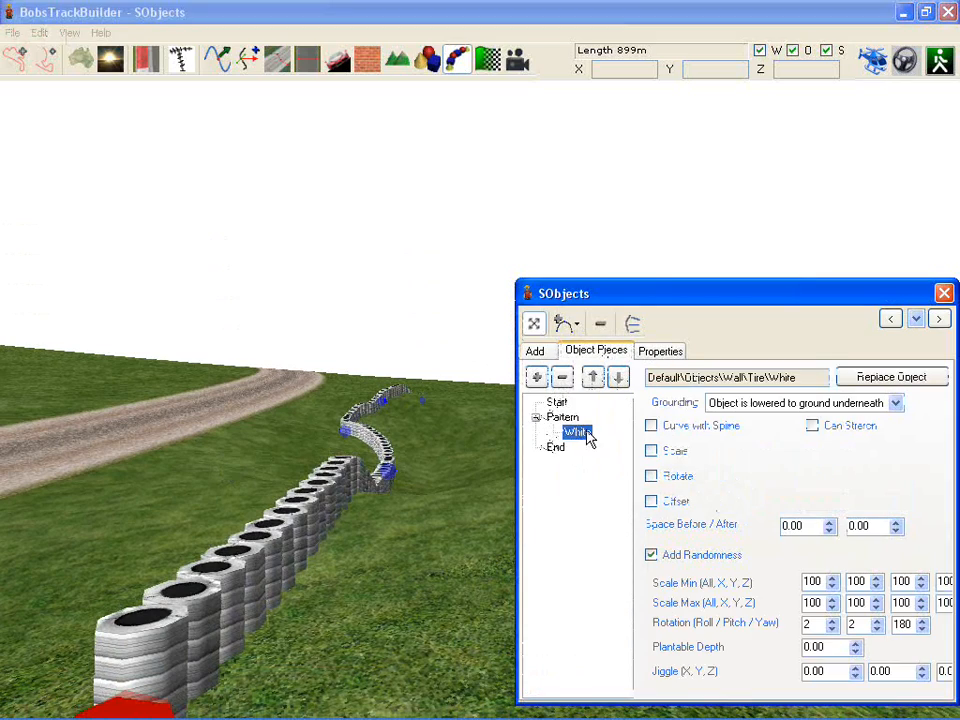
{"action": "middle_click_drag", "start_coordinate": [330, 560], "coordinate": [258, 540]}
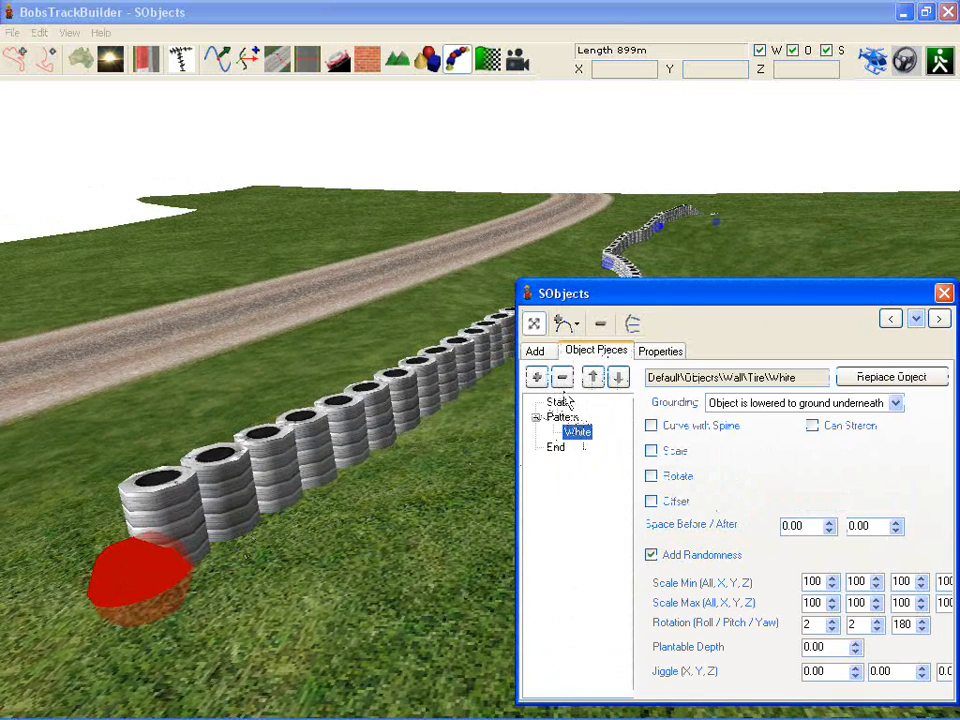
Try the flat 01_Red ripple as a start piece of the wall, then remove it.
{"action": "left_click", "coordinate": [536, 377]}
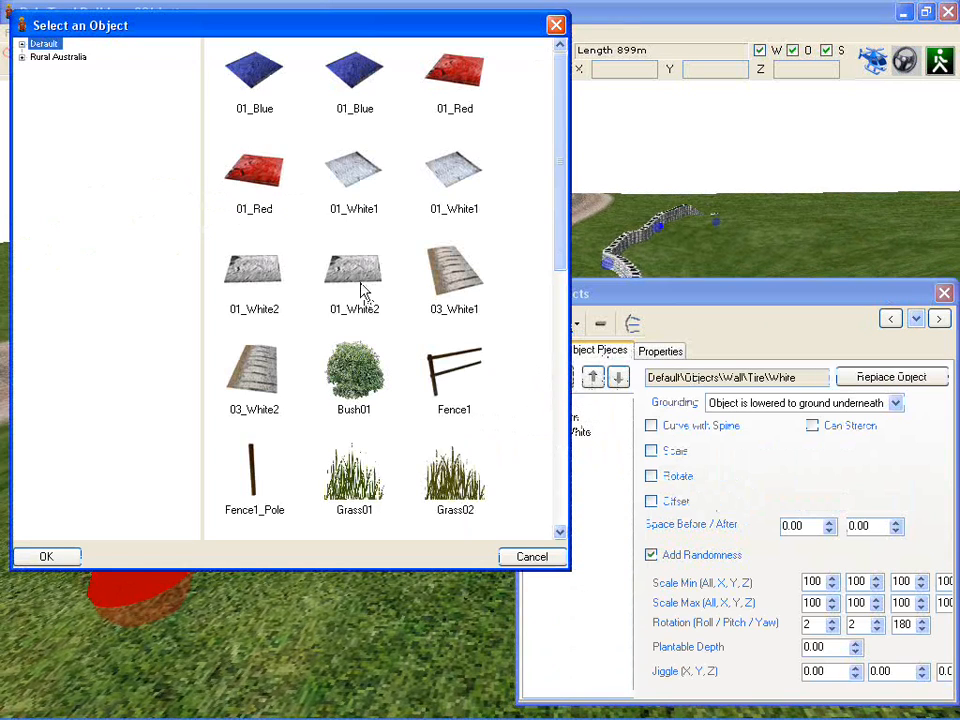
{"action": "left_click", "coordinate": [467, 87]}
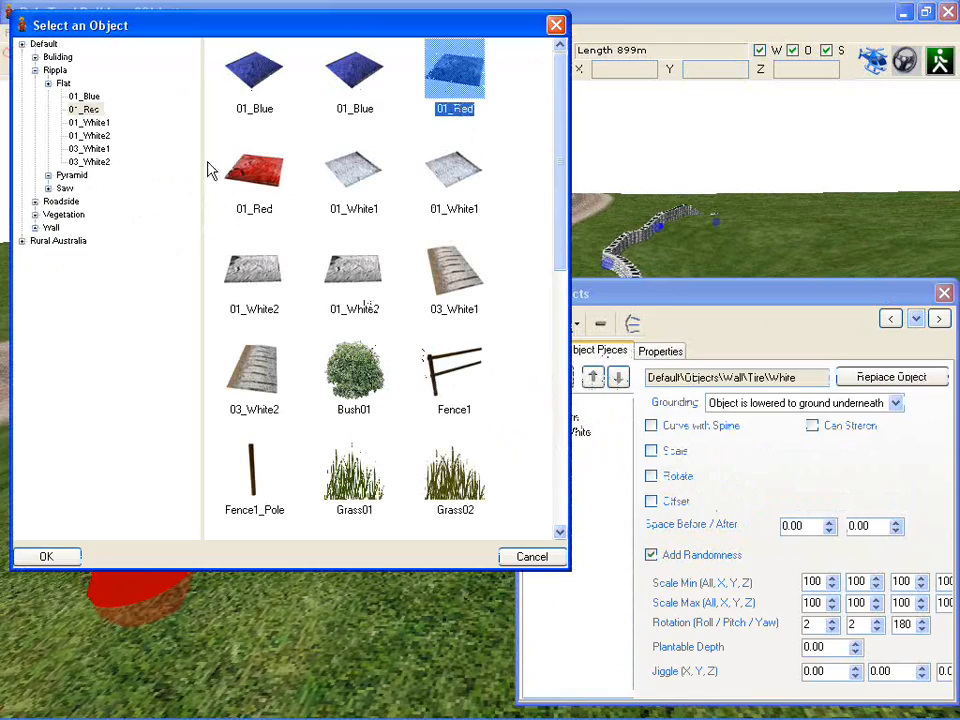
{"action": "left_click", "coordinate": [70, 558]}
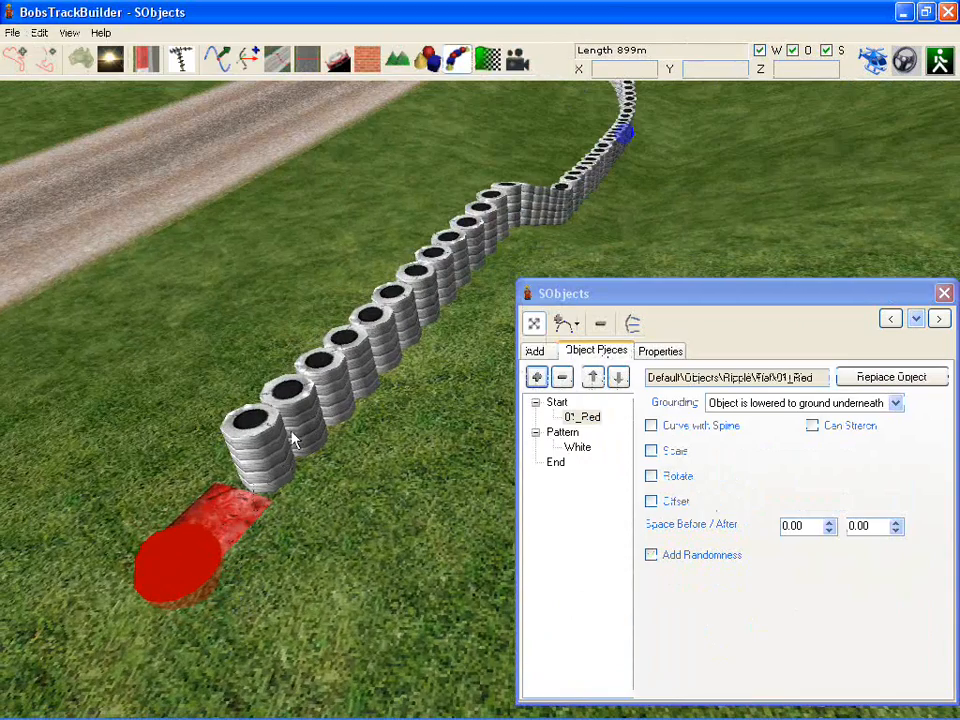
{"action": "right_click_drag", "start_coordinate": [293, 440], "coordinate": [361, 413]}
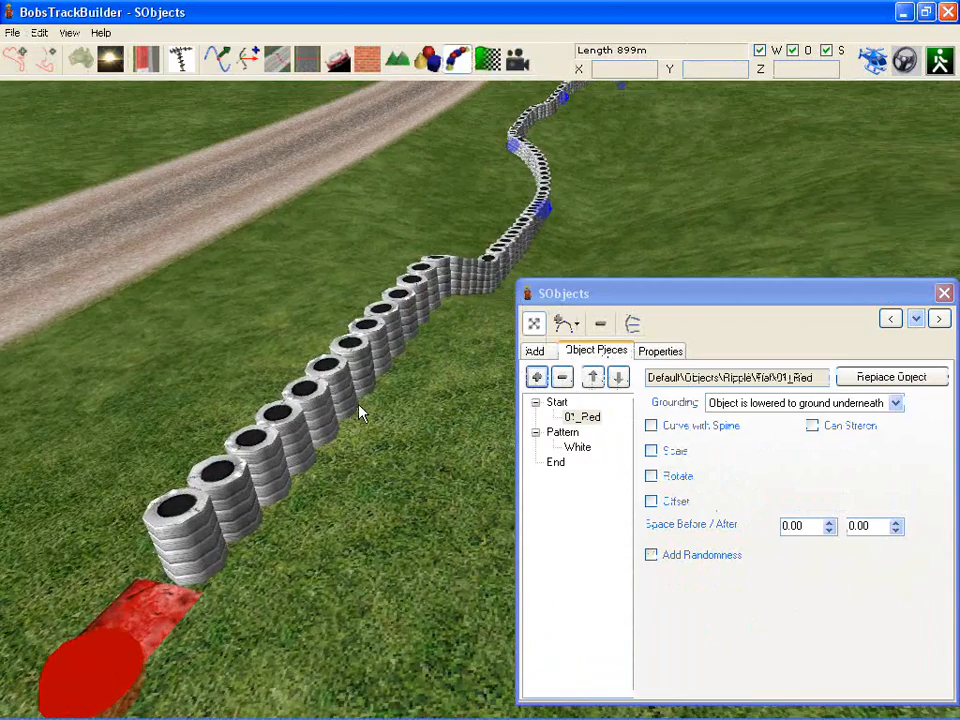
{"action": "right_click_drag", "start_coordinate": [336, 457], "coordinate": [297, 403]}
{"action": "left_click", "coordinate": [582, 417]}
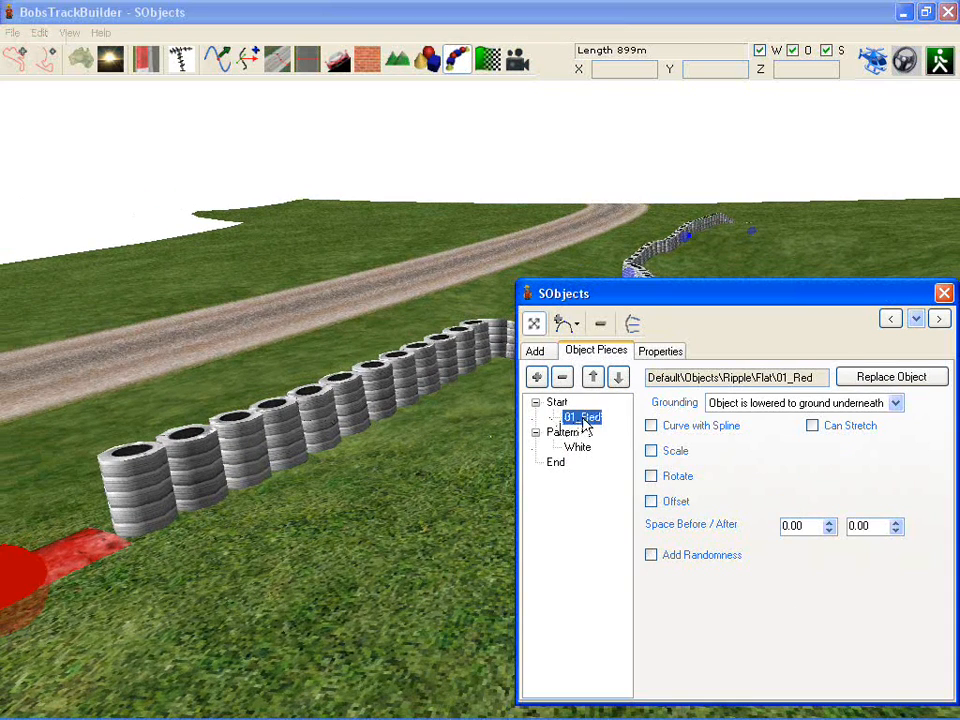
{"action": "left_click", "coordinate": [562, 378]}
Add the flat 01_Red ripple to the wall's repeating pattern after the White tire piece.
{"action": "left_click", "coordinate": [578, 433]}
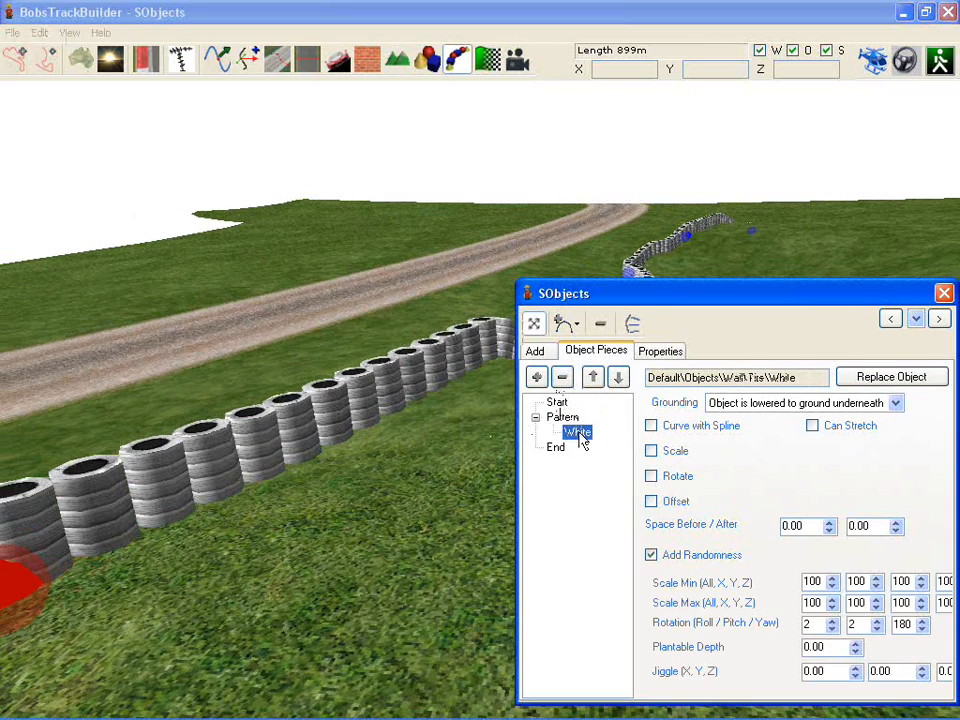
{"action": "left_click", "coordinate": [537, 378]}
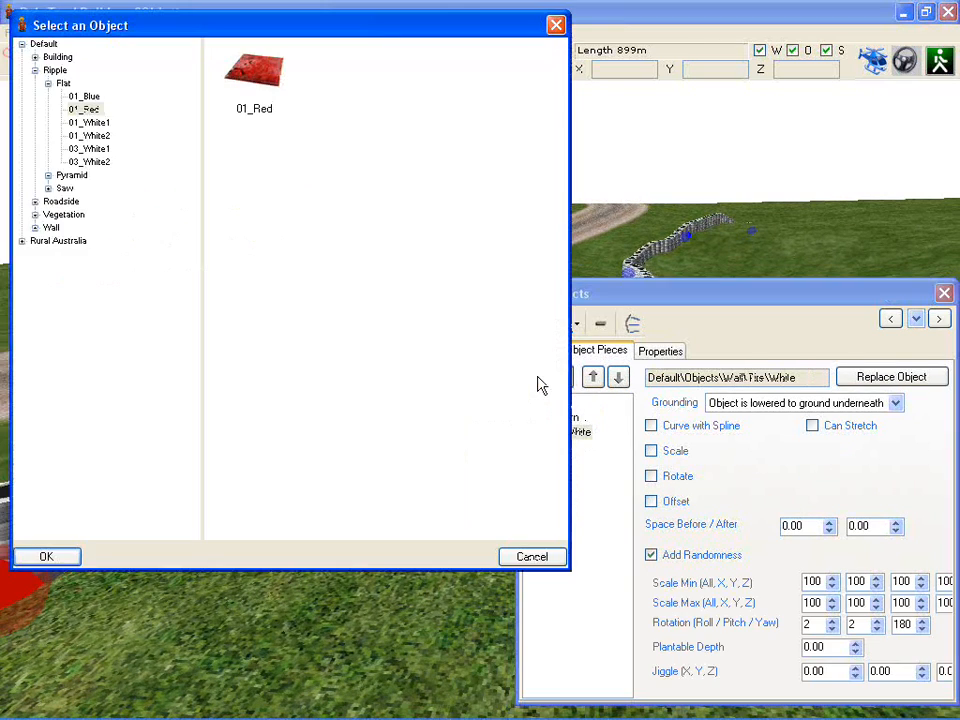
{"action": "left_click", "coordinate": [263, 82]}
{"action": "left_click", "coordinate": [71, 557]}
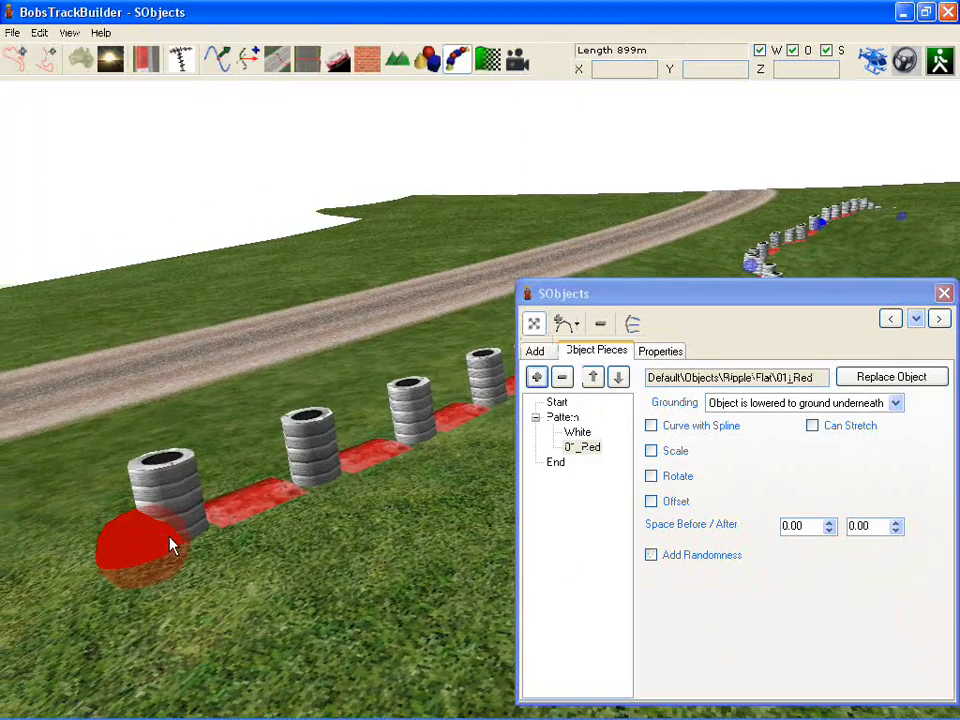
{"action": "middle_click_drag", "start_coordinate": [223, 497], "coordinate": [335, 516]}
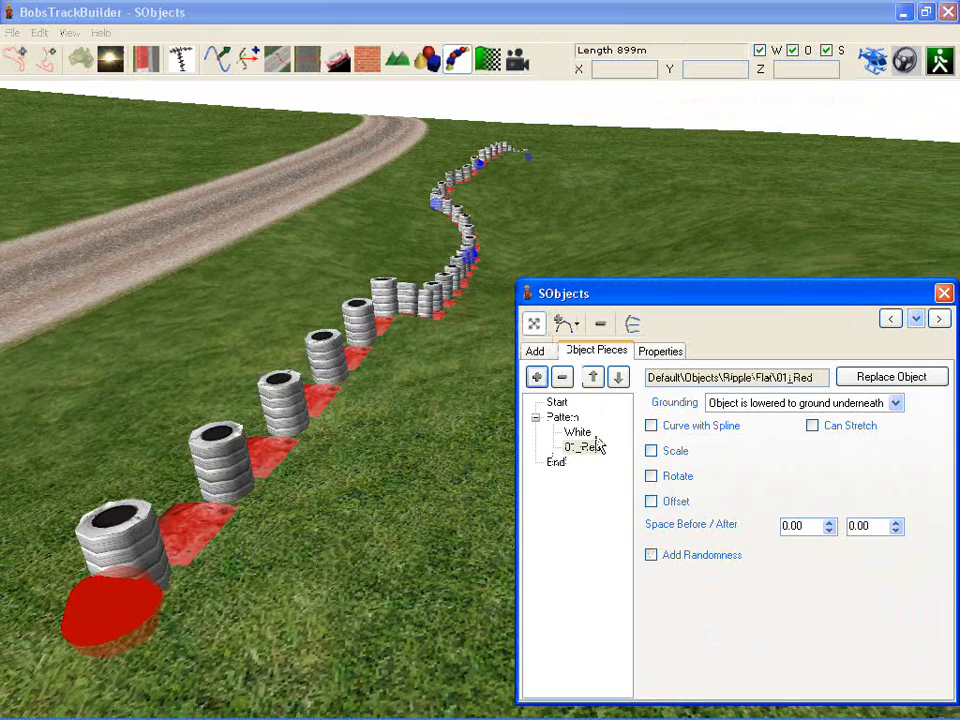
Set the minimum random Y scale of the pattern's White tire piece to 50.
{"action": "left_click", "coordinate": [577, 432]}
{"action": "left_click", "coordinate": [563, 418]}
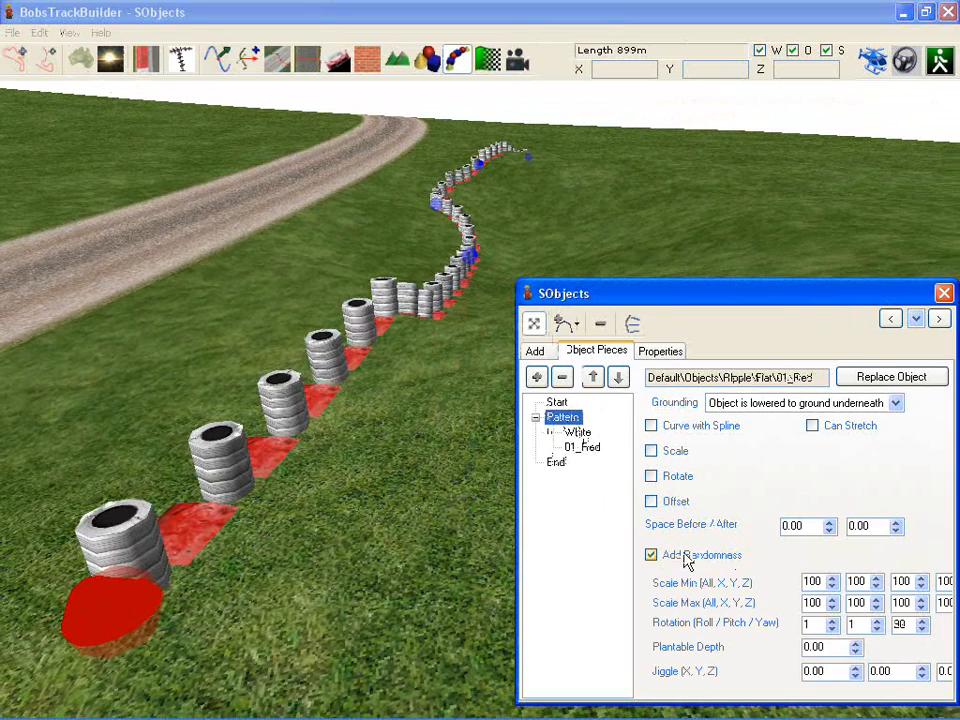
{"action": "left_click_drag", "start_coordinate": [908, 582], "coordinate": [886, 580]}
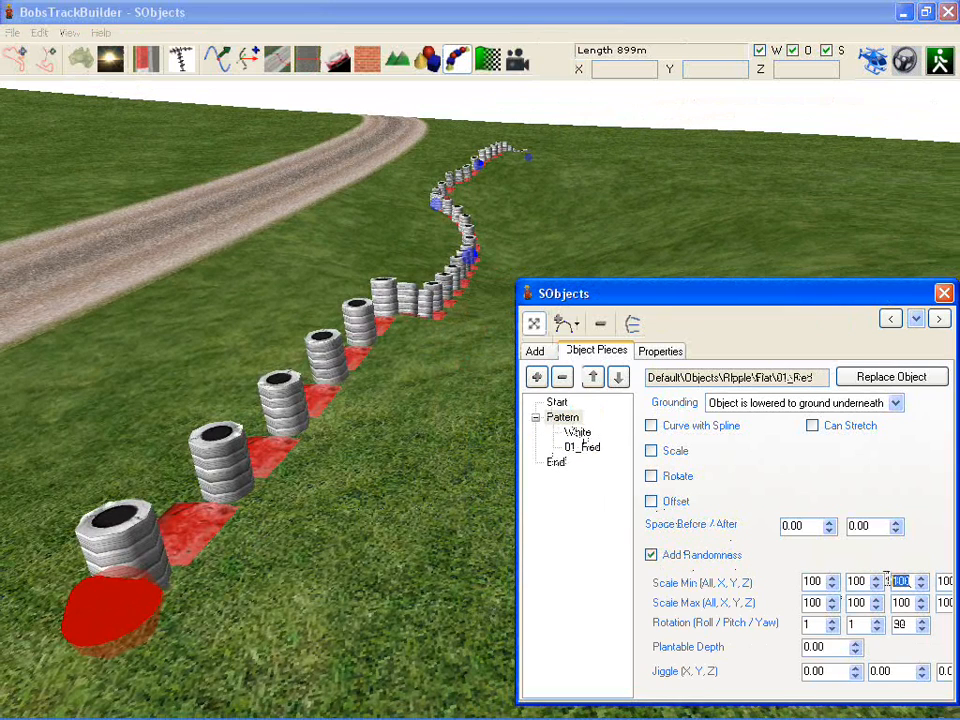
{"action": "key", "text": "Tab"}
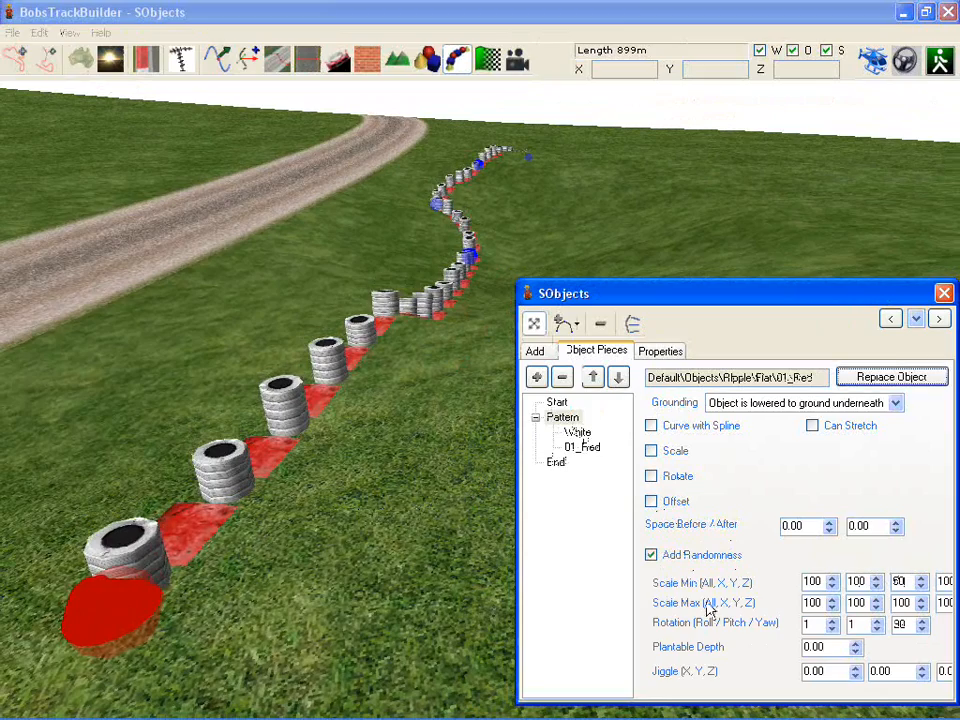
{"action": "right_click_drag", "start_coordinate": [287, 495], "coordinate": [231, 512]}
{"action": "scroll", "coordinate": [257, 473], "scroll_direction": "up", "scroll_amount": 4}
{"action": "left_click", "coordinate": [545, 461]}
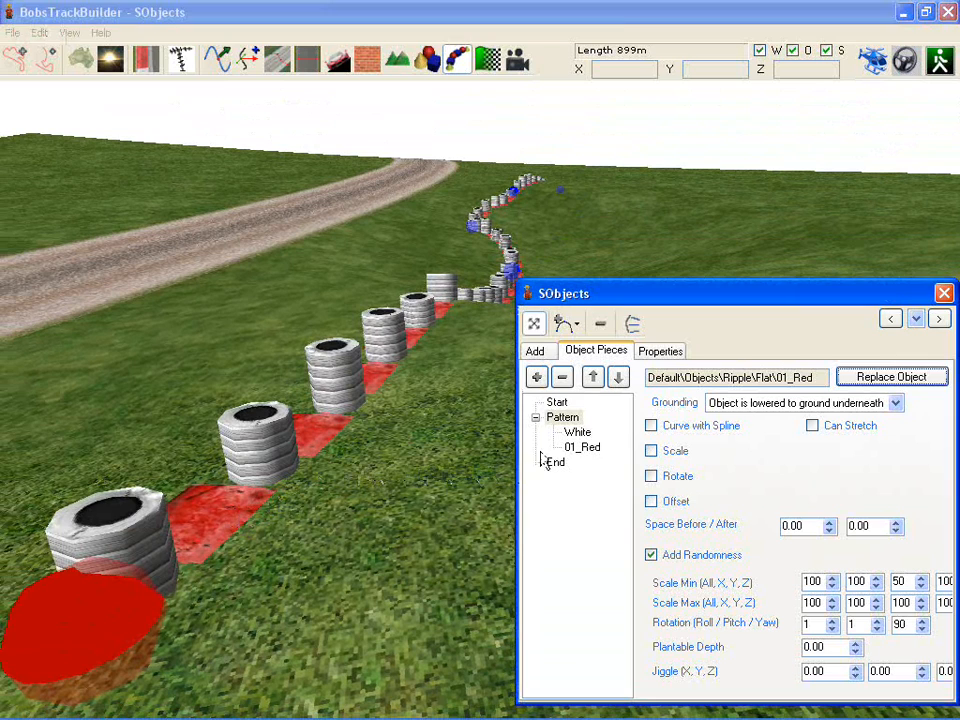
Turn off randomness for the White tire piece and set its space before to 0.20.
{"action": "left_click", "coordinate": [678, 556]}
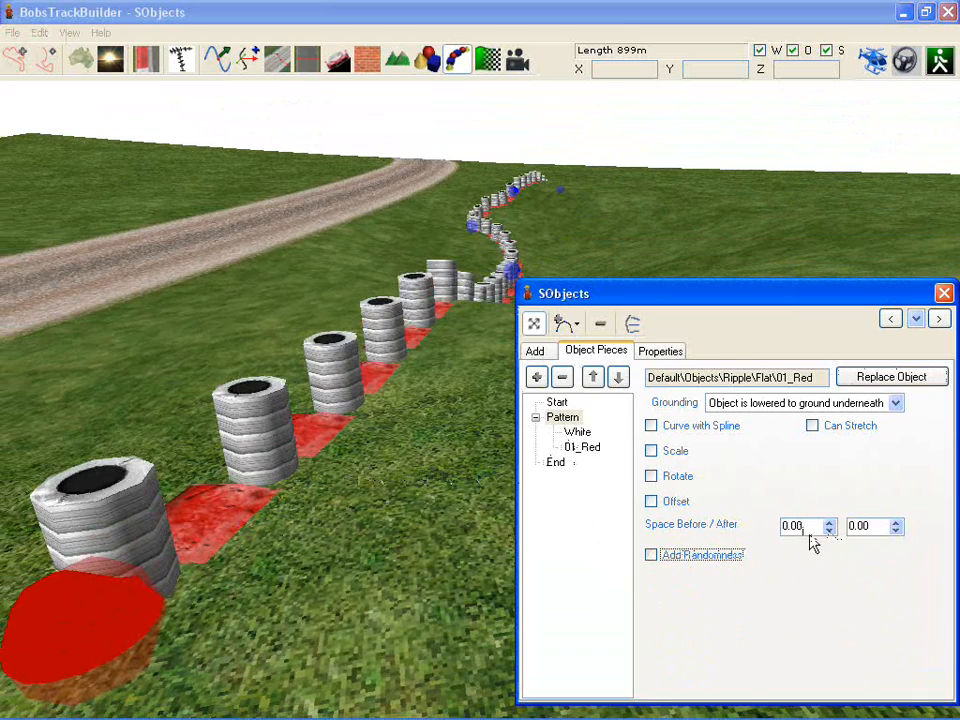
{"action": "double_click", "coordinate": [792, 526]}
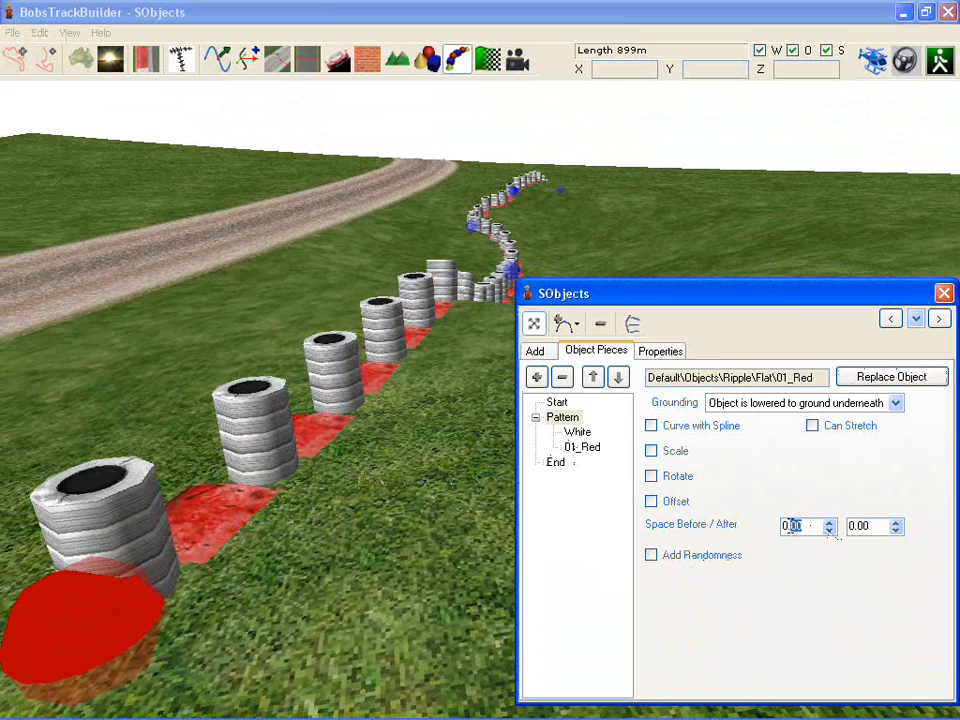
{"action": "key", "text": "Tab"}
{"action": "right_click_drag", "start_coordinate": [332, 421], "coordinate": [396, 452]}
Remove the 01_Red ripple from the wall's repeating pattern.
{"action": "left_click", "coordinate": [584, 449]}
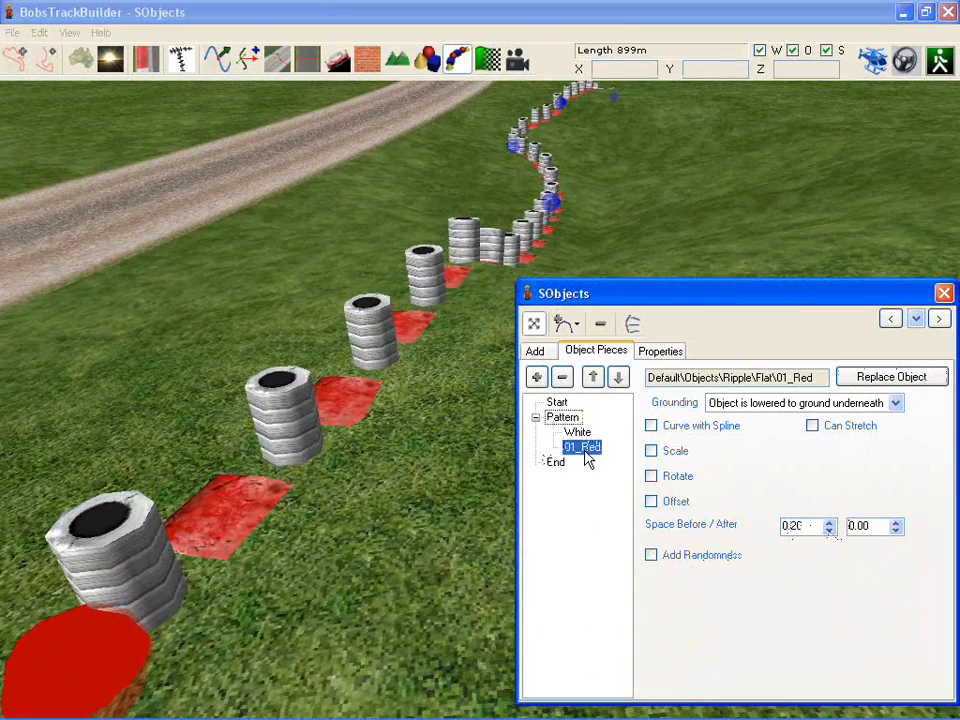
{"action": "left_click", "coordinate": [562, 377]}
{"action": "right_click_drag", "start_coordinate": [467, 463], "coordinate": [627, 438]}
Enable scaling of 100, 50, 100 and rotation of 3, 0, 0 for the White tire piece.
{"action": "left_click", "coordinate": [676, 451]}
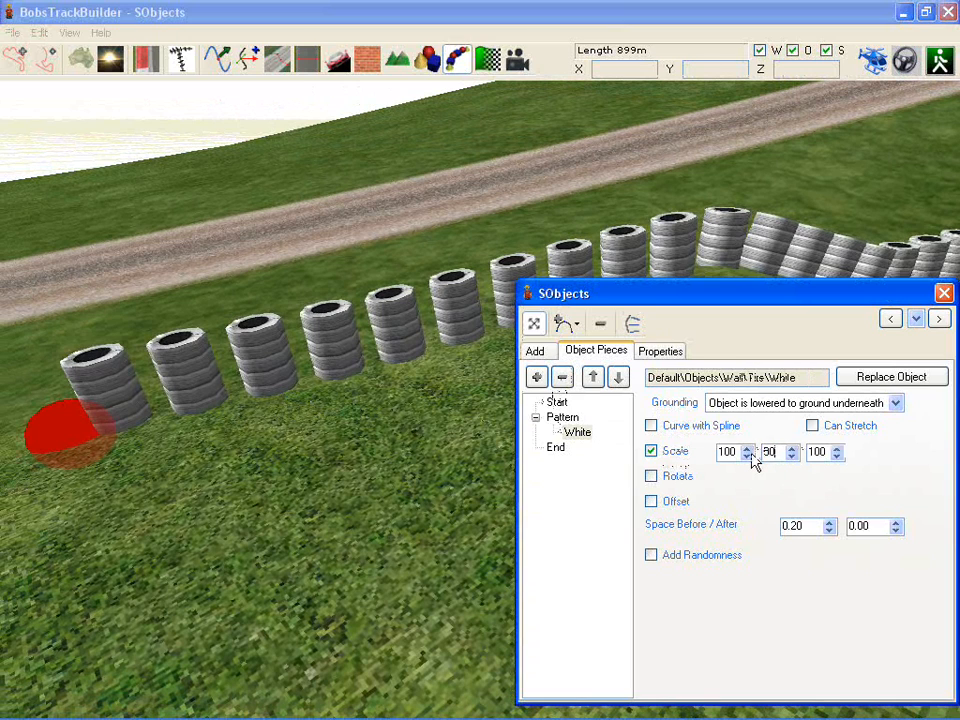
{"action": "type", "text": "90"}
{"action": "key", "text": "Tab"}
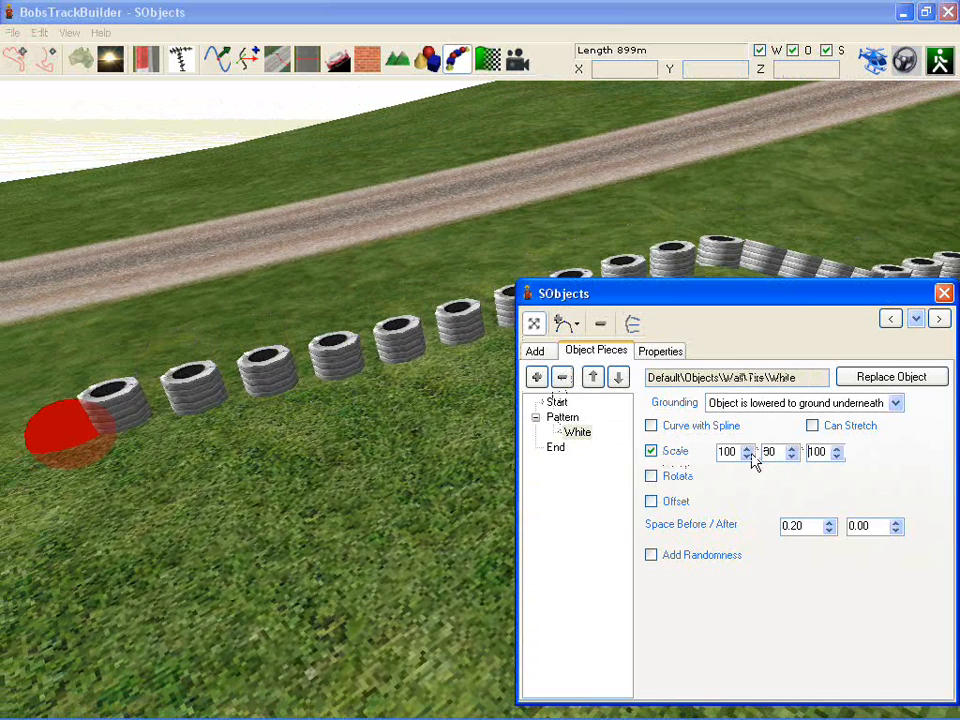
{"action": "left_click", "coordinate": [665, 488]}
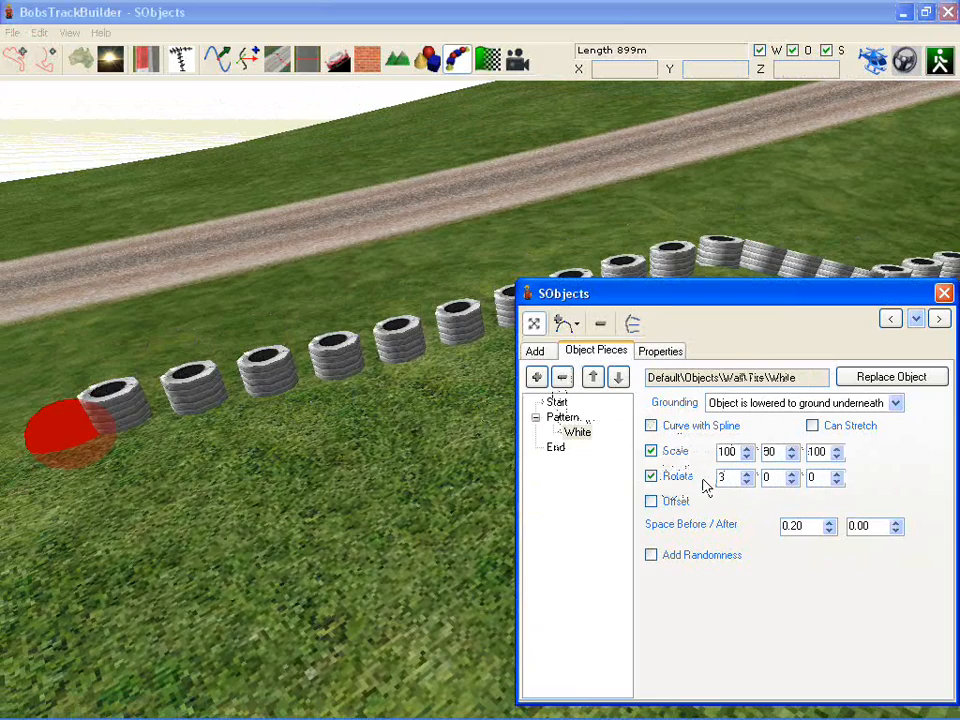
{"action": "right_click_drag", "start_coordinate": [391, 362], "coordinate": [546, 376]}
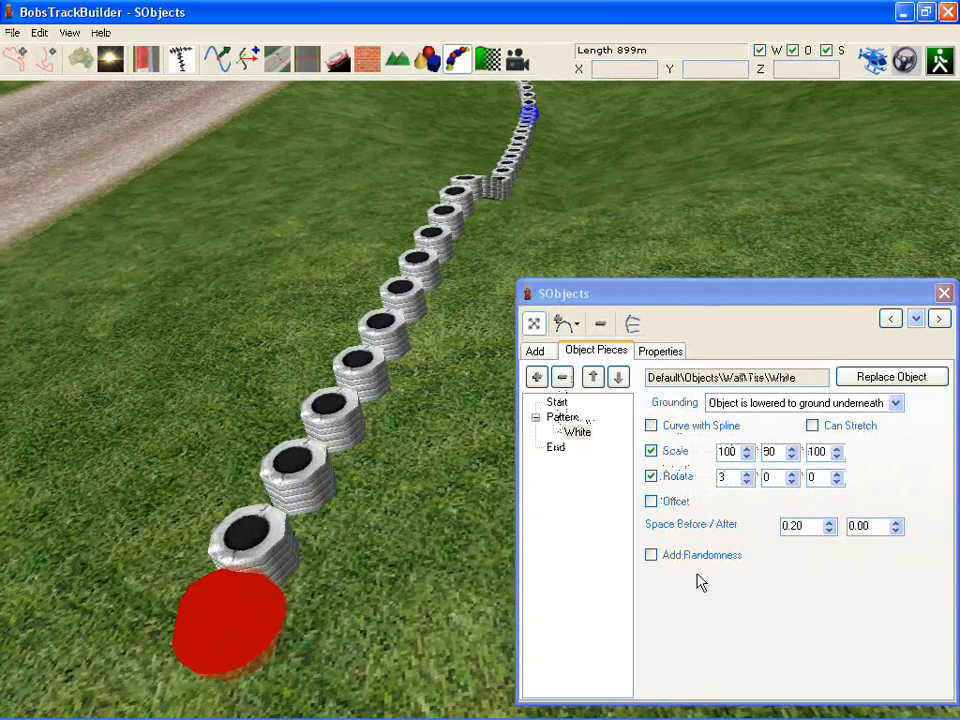
Turn randomness back on for the White tire piece.
{"action": "left_click", "coordinate": [684, 556]}
{"action": "left_click", "coordinate": [686, 558]}
{"action": "left_click", "coordinate": [700, 557]}
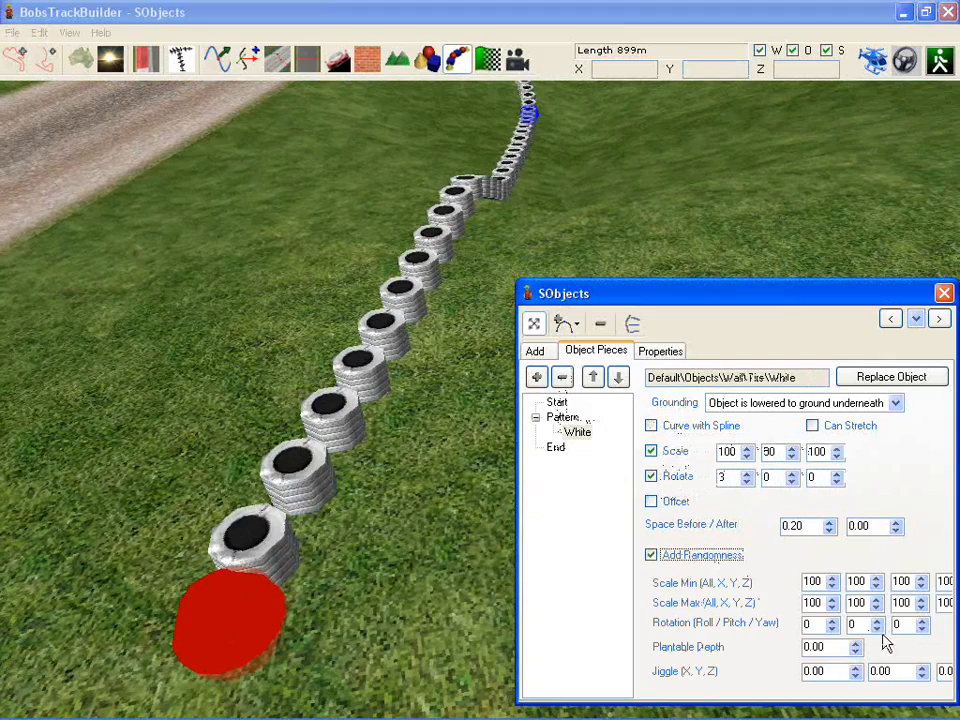
{"action": "right_click_drag", "start_coordinate": [437, 361], "coordinate": [425, 298]}
Replace the pattern's White tire piece with the flat 01_Red ripple object.
{"action": "left_click", "coordinate": [874, 377]}
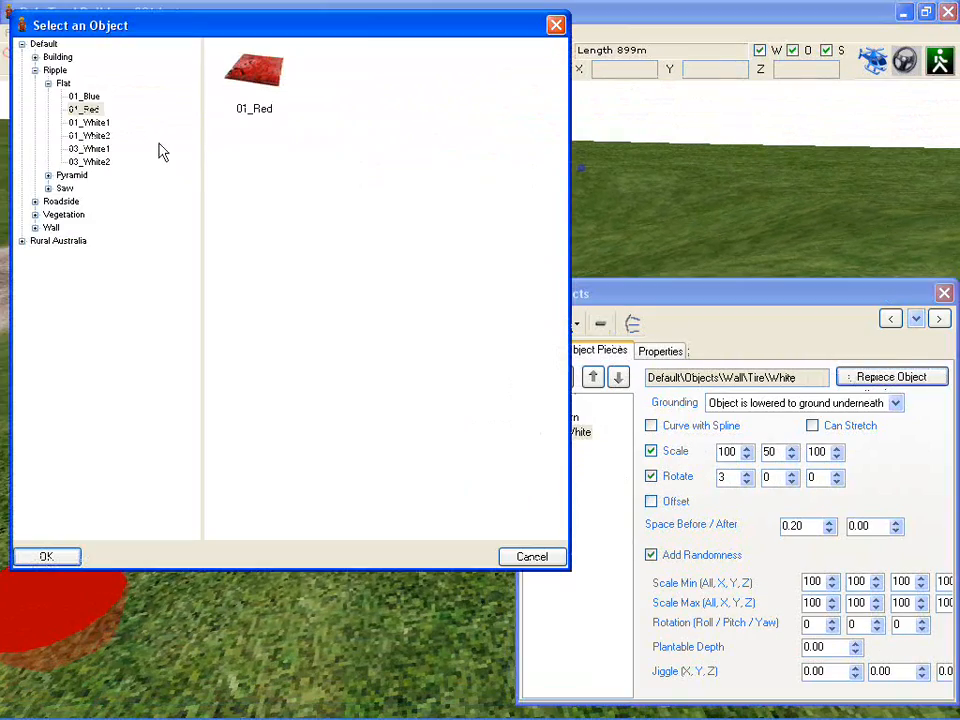
{"action": "left_click", "coordinate": [264, 76]}
{"action": "left_click", "coordinate": [46, 556]}
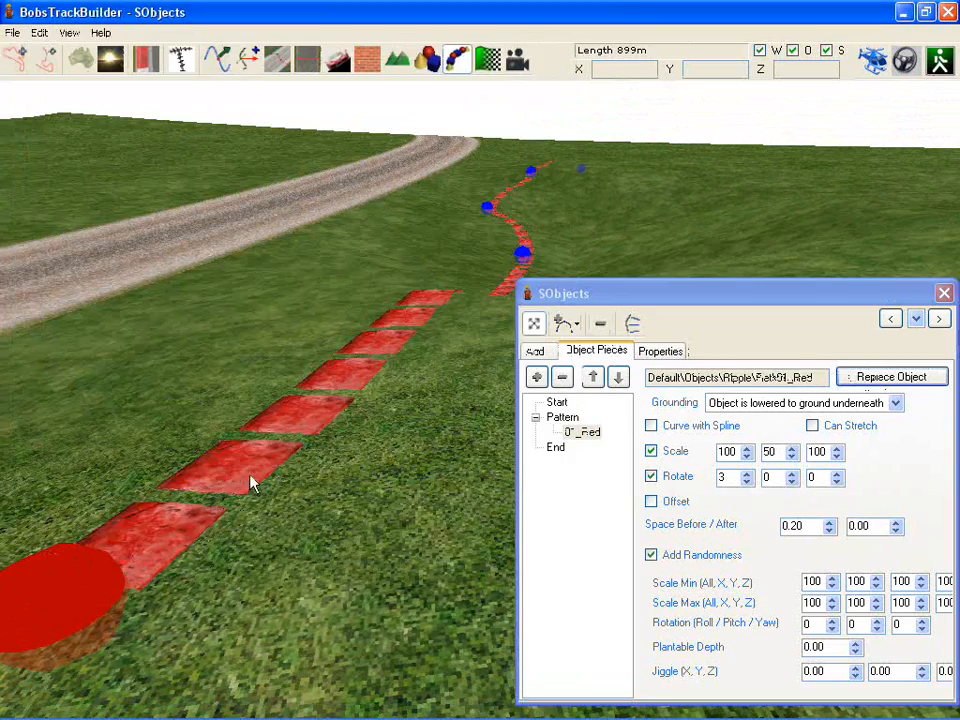
{"action": "right_click_drag", "start_coordinate": [346, 377], "coordinate": [320, 195]}
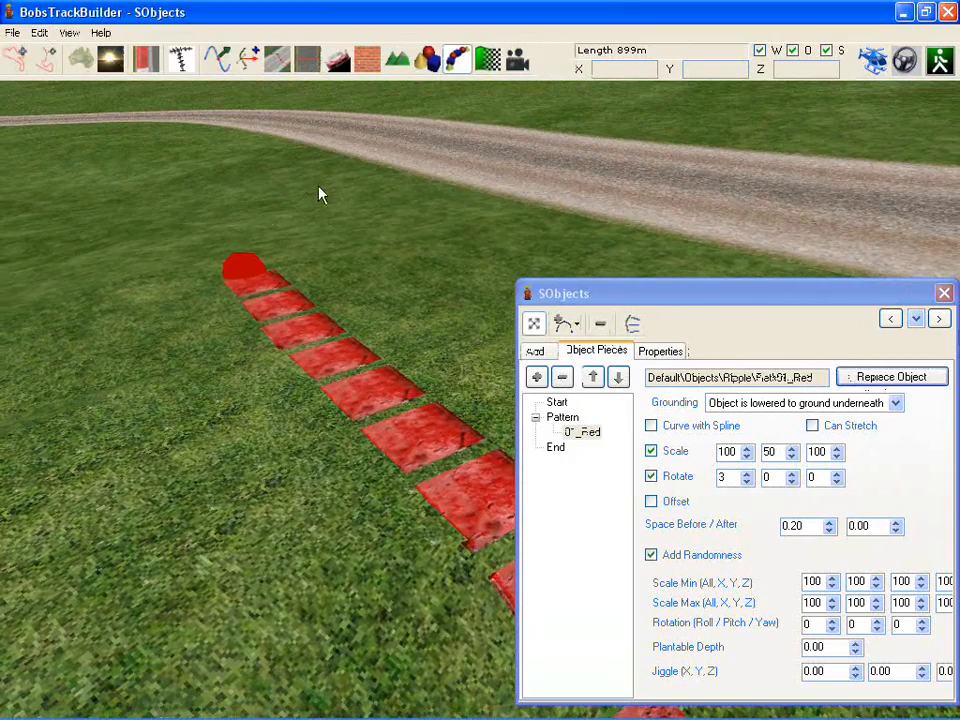
{"action": "left_click", "coordinate": [455, 61]}
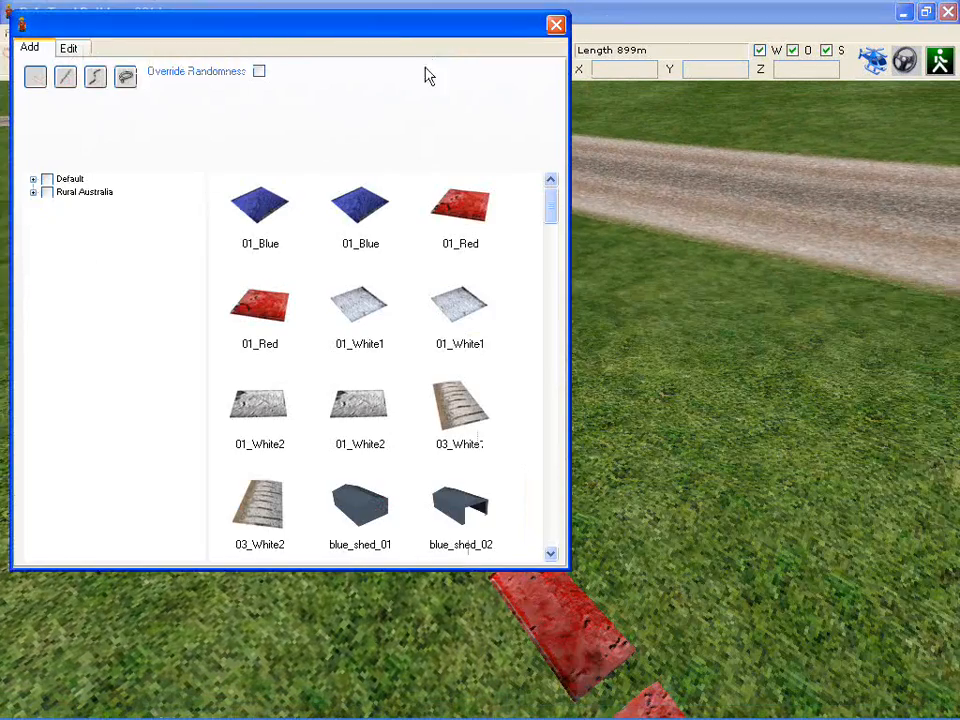
{"action": "left_click", "coordinate": [555, 25]}
{"action": "left_click", "coordinate": [455, 61]}
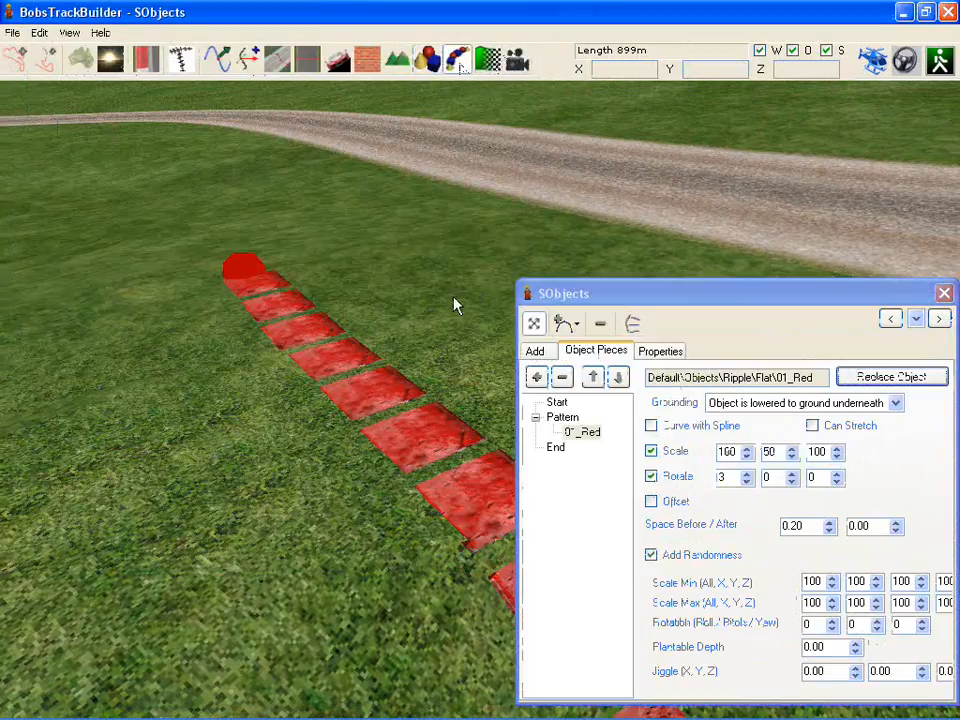
Delete the customised string of flat red ripple pieces from the terrain.
{"action": "mouse_move", "coordinate": [391, 266]}
{"action": "right_mouse_down"}
{"action": "mouse_move", "coordinate": [375, 285]}
{"action": "mouse_move", "coordinate": [579, 313]}
{"action": "mouse_move", "coordinate": [724, 259]}
{"action": "mouse_move", "coordinate": [566, 173]}
{"action": "mouse_move", "coordinate": [576, 137]}
{"action": "right_mouse_up"}
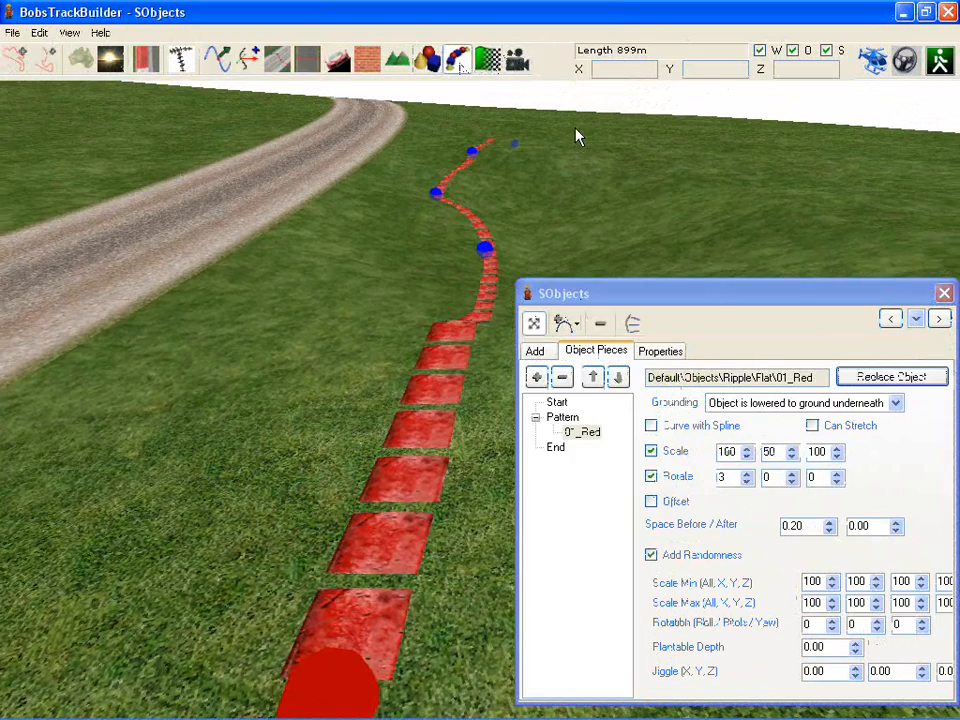
{"action": "scroll", "coordinate": [362, 462], "scroll_direction": "up", "scroll_amount": 2}
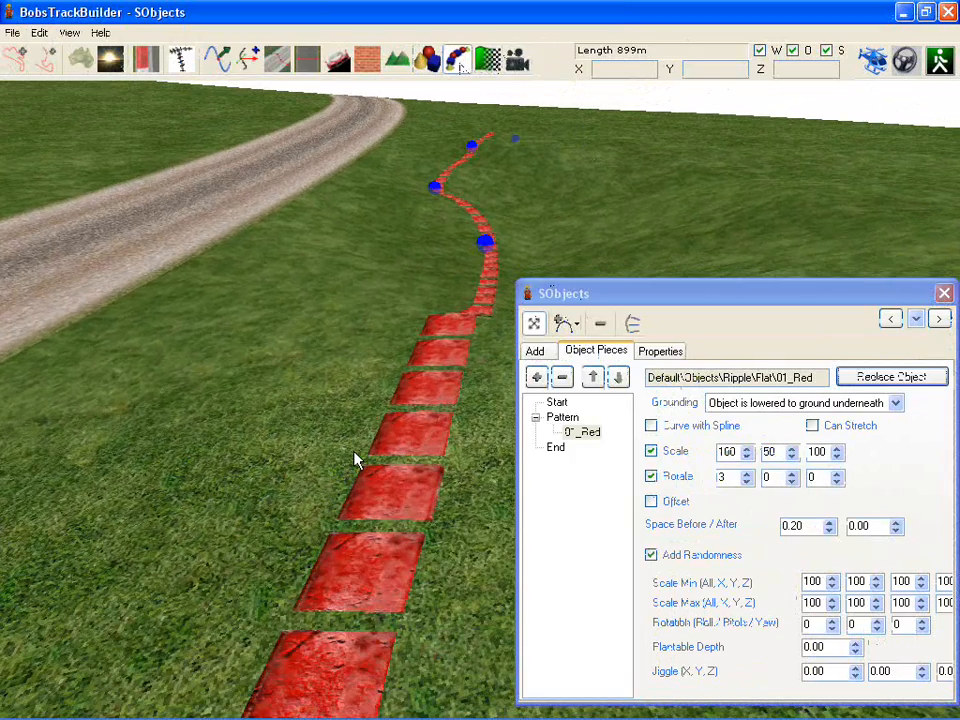
{"action": "mouse_move", "coordinate": [328, 357]}
{"action": "right_mouse_down"}
{"action": "mouse_move", "coordinate": [257, 362]}
{"action": "mouse_move", "coordinate": [253, 403]}
{"action": "mouse_move", "coordinate": [311, 407]}
{"action": "mouse_move", "coordinate": [334, 339]}
{"action": "right_mouse_up"}
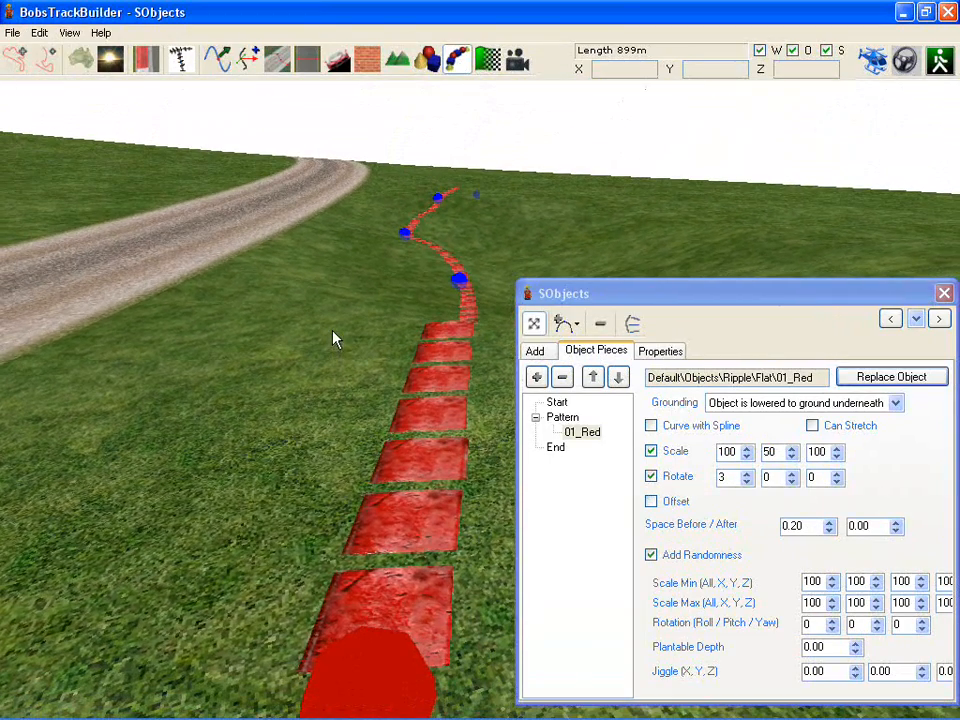
{"action": "left_click", "coordinate": [600, 323]}
Place a Flat2 ripple string object with three control points along the edge of the track.
{"action": "left_click", "coordinate": [566, 323]}
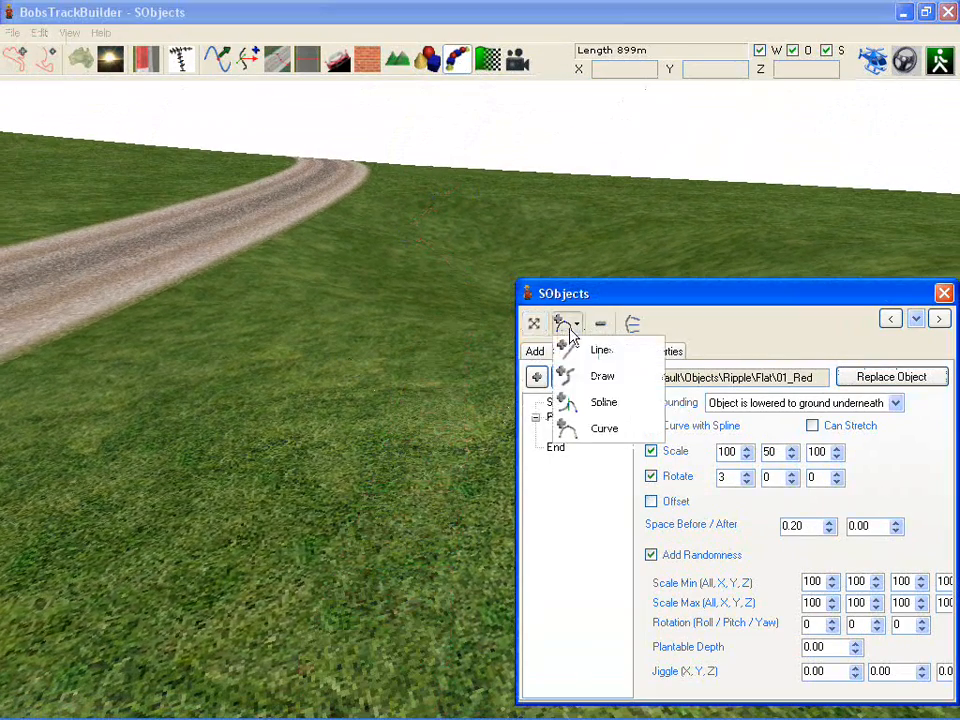
{"action": "left_click", "coordinate": [600, 430]}
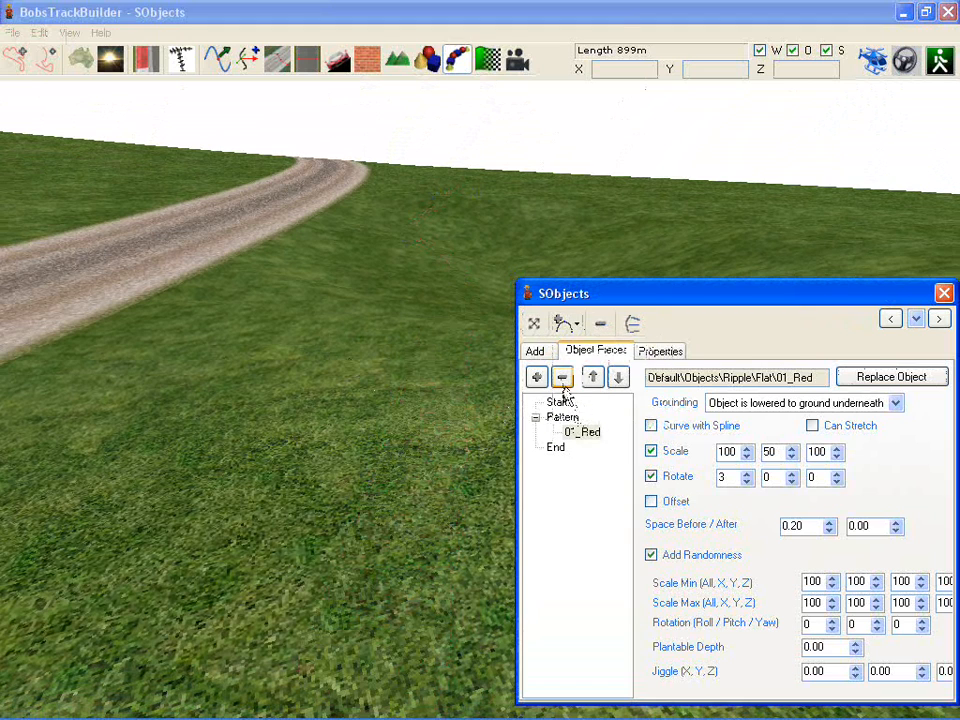
{"action": "left_click", "coordinate": [536, 352]}
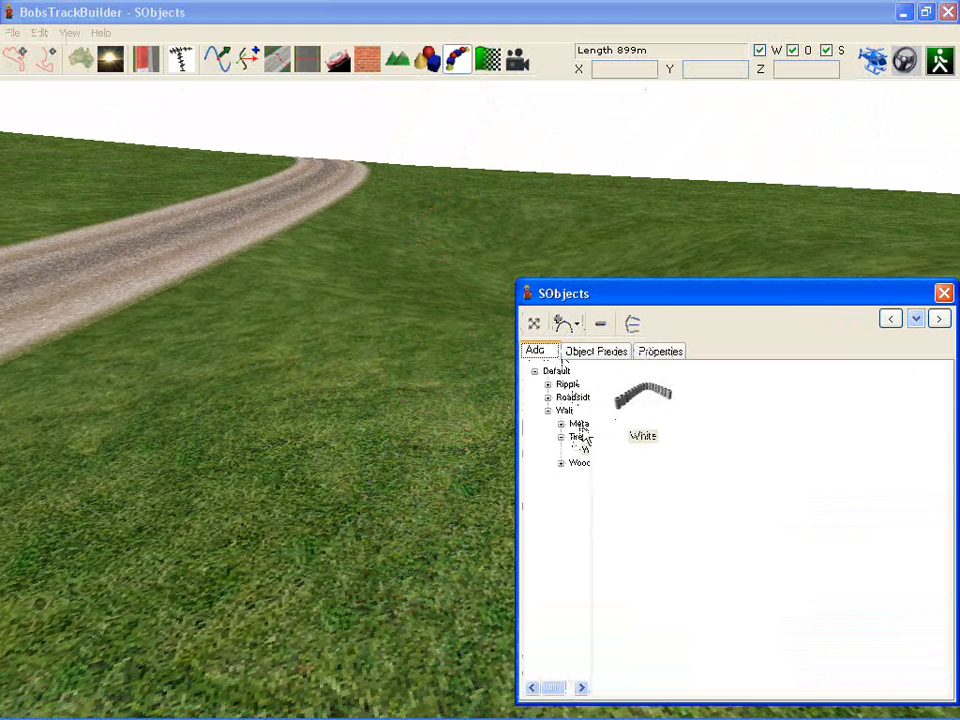
{"action": "left_click", "coordinate": [568, 385]}
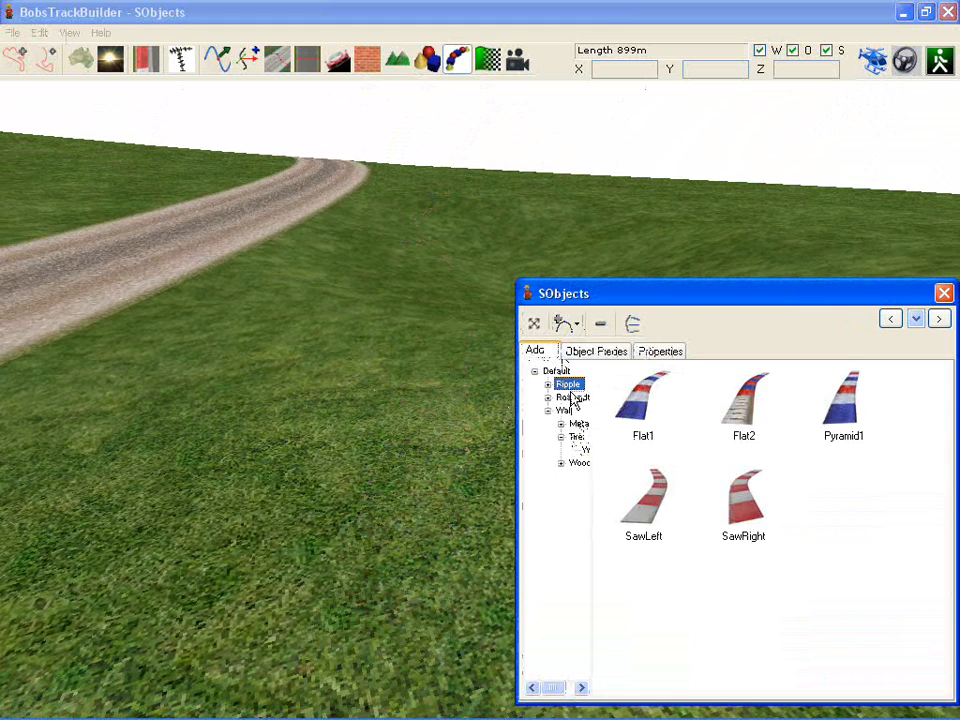
{"action": "left_click", "coordinate": [746, 410]}
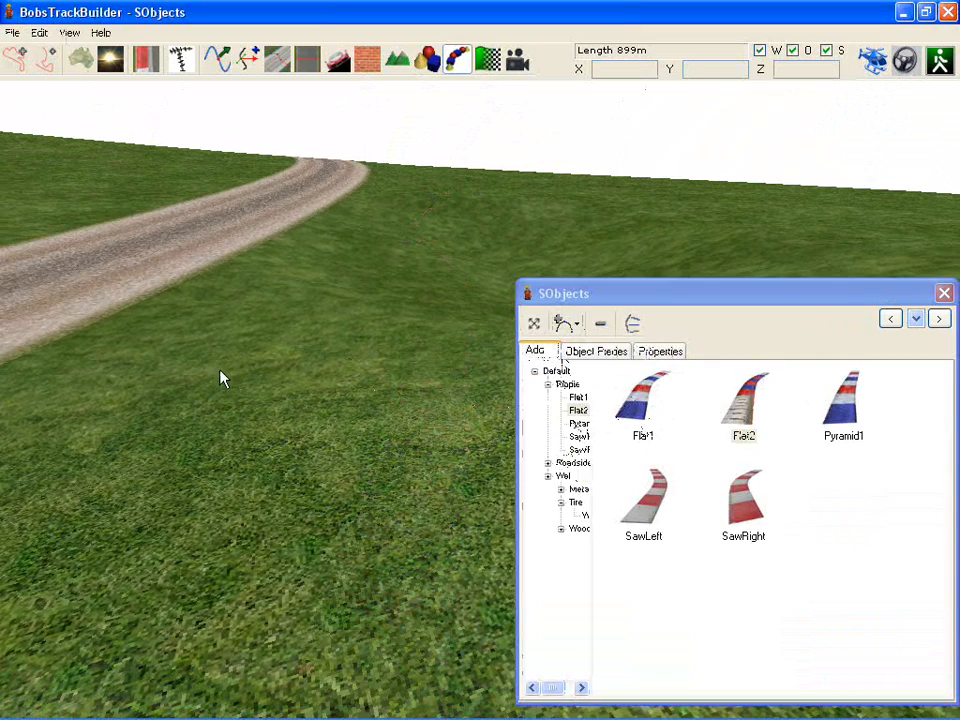
{"action": "right_click_drag", "start_coordinate": [219, 369], "coordinate": [212, 380]}
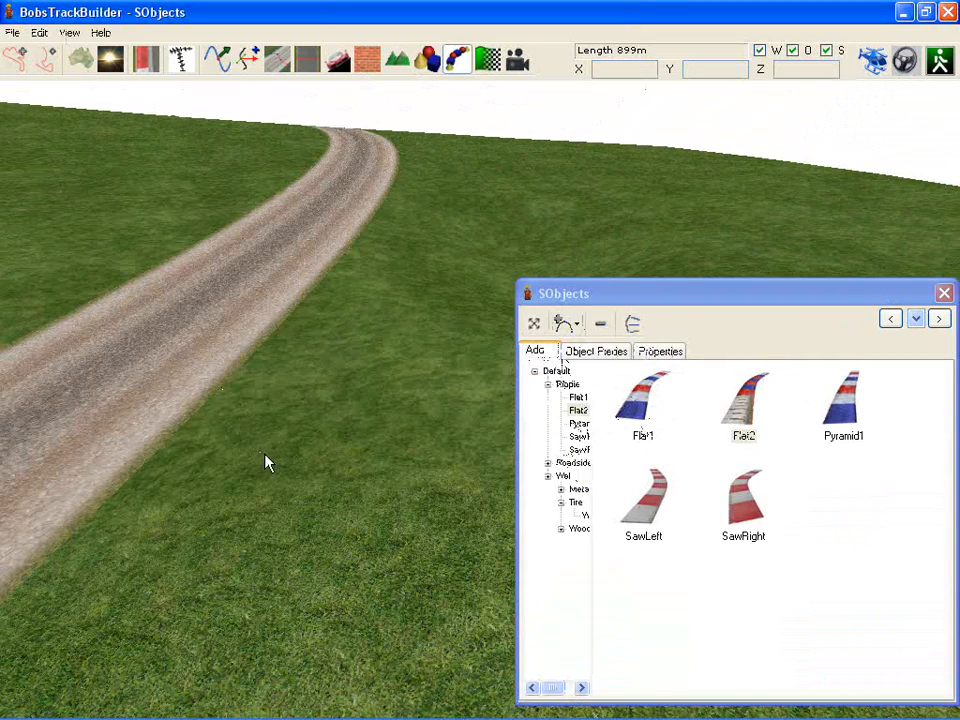
{"action": "left_click", "coordinate": [574, 324]}
{"action": "left_click", "coordinate": [582, 349]}
{"action": "left_click_drag", "start_coordinate": [150, 467], "coordinate": [287, 325]}
{"action": "left_click_drag", "start_coordinate": [326, 266], "coordinate": [362, 232]}
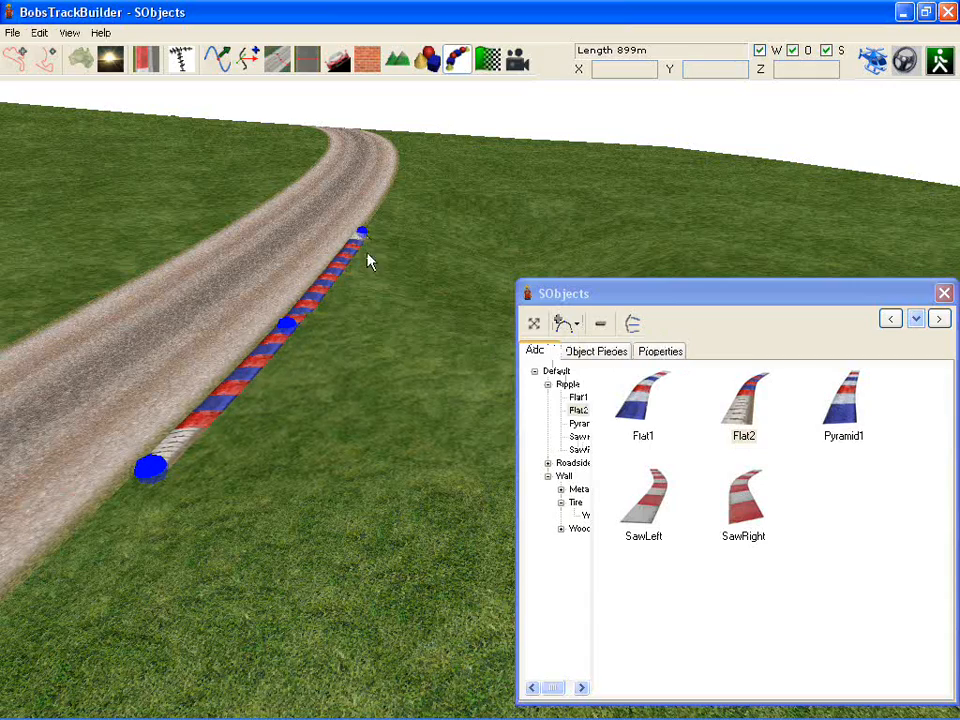
Examine the grounding and spline settings of the Flat2 ripple's pieces, and show the terrain wireframe.
{"action": "right_click_drag", "start_coordinate": [368, 230], "coordinate": [330, 320]}
{"action": "left_click", "coordinate": [615, 352]}
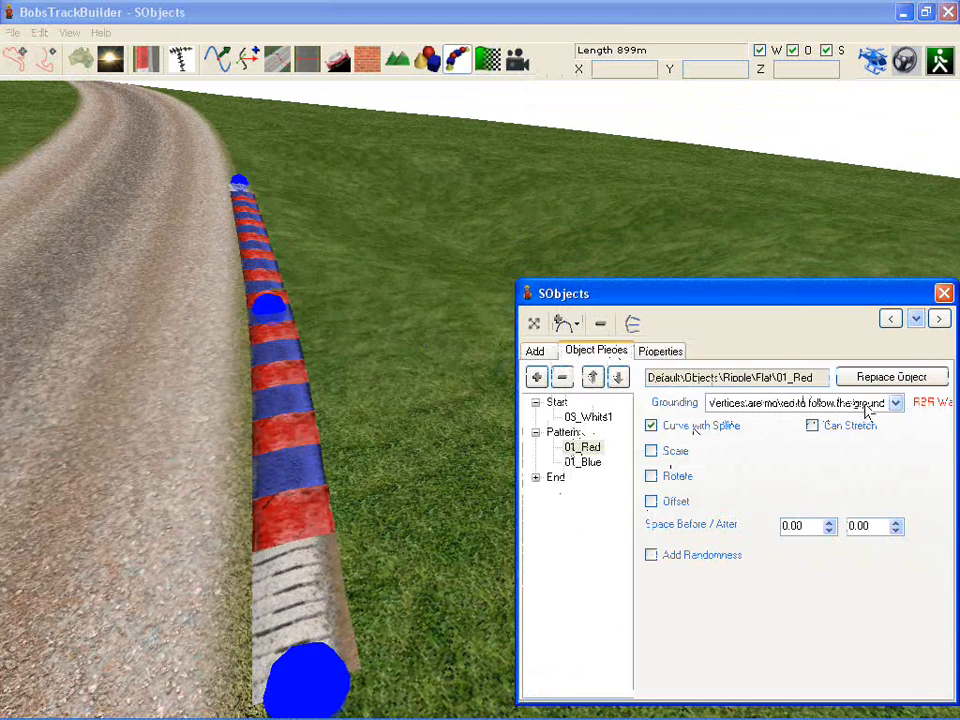
{"action": "left_click", "coordinate": [444, 478]}
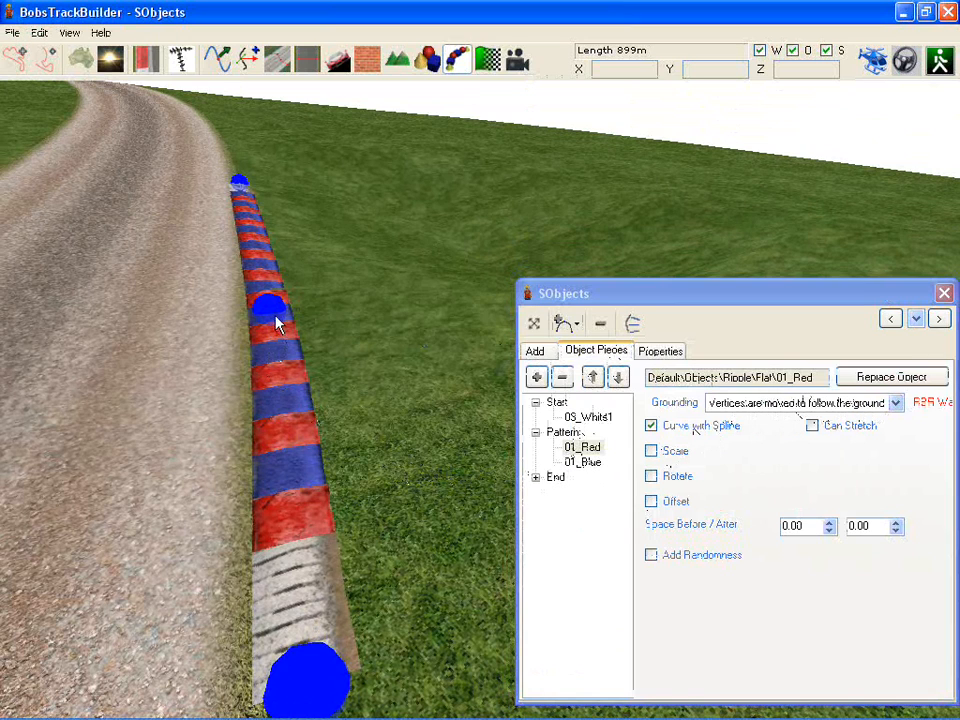
{"action": "left_click", "coordinate": [540, 352]}
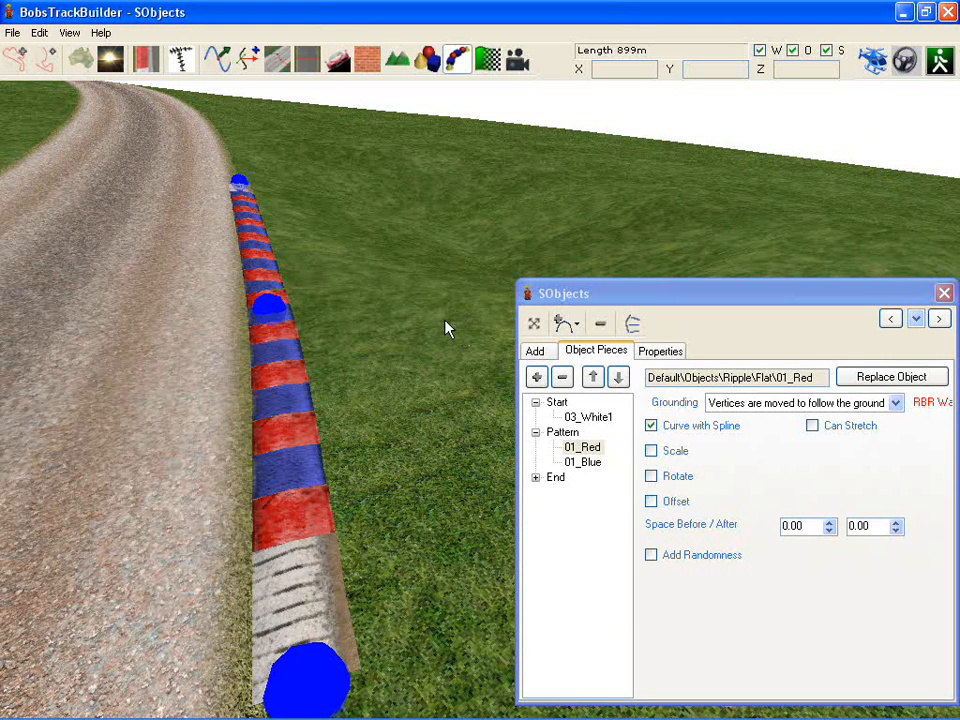
{"action": "right_click_drag", "start_coordinate": [422, 310], "coordinate": [388, 375]}
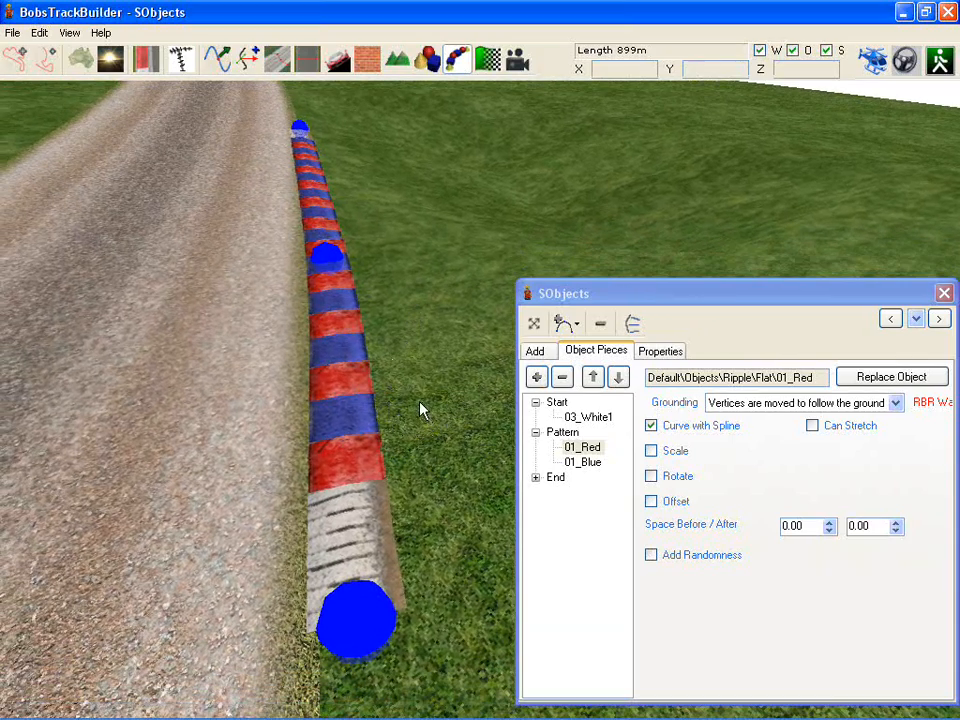
{"action": "key", "text": "w"}
{"action": "key", "text": "w"}
{"action": "scroll", "coordinate": [399, 406], "scroll_direction": "up", "scroll_amount": 2}
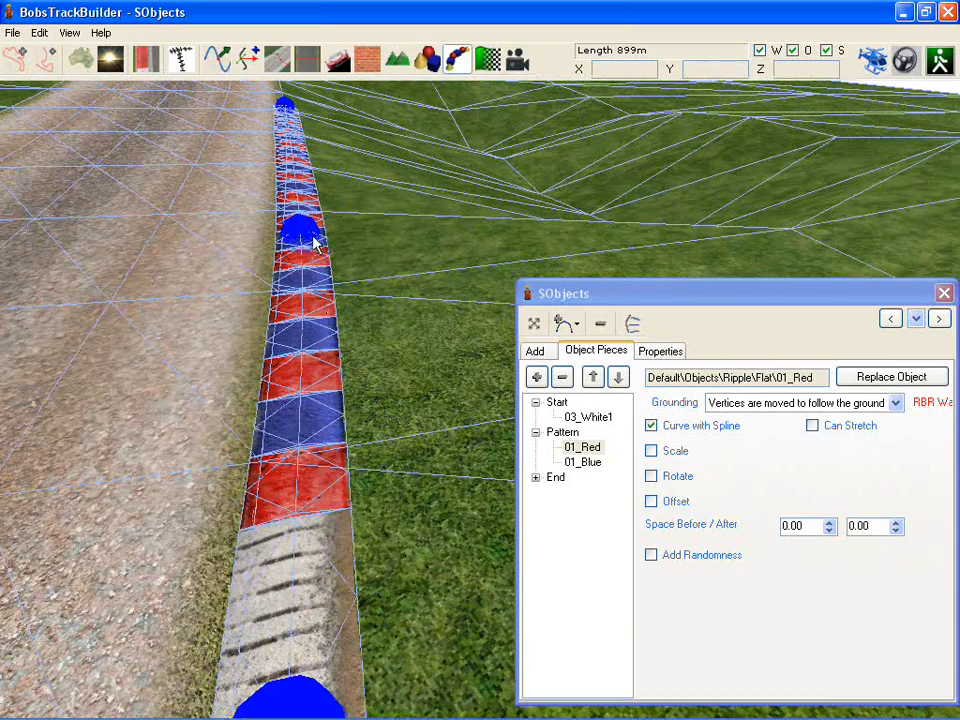
Bend the Flat2 ripple by moving its middle control point away from the track, and inspect how the terrain mesh follows it.
{"action": "left_click_drag", "start_coordinate": [308, 238], "coordinate": [363, 91]}
{"action": "left_click", "coordinate": [526, 291]}
{"action": "left_click_drag", "start_coordinate": [287, 253], "coordinate": [330, 253]}
{"action": "middle_click_drag", "start_coordinate": [336, 288], "coordinate": [322, 416]}
{"action": "scroll", "coordinate": [299, 287], "scroll_direction": "up", "scroll_amount": 1}
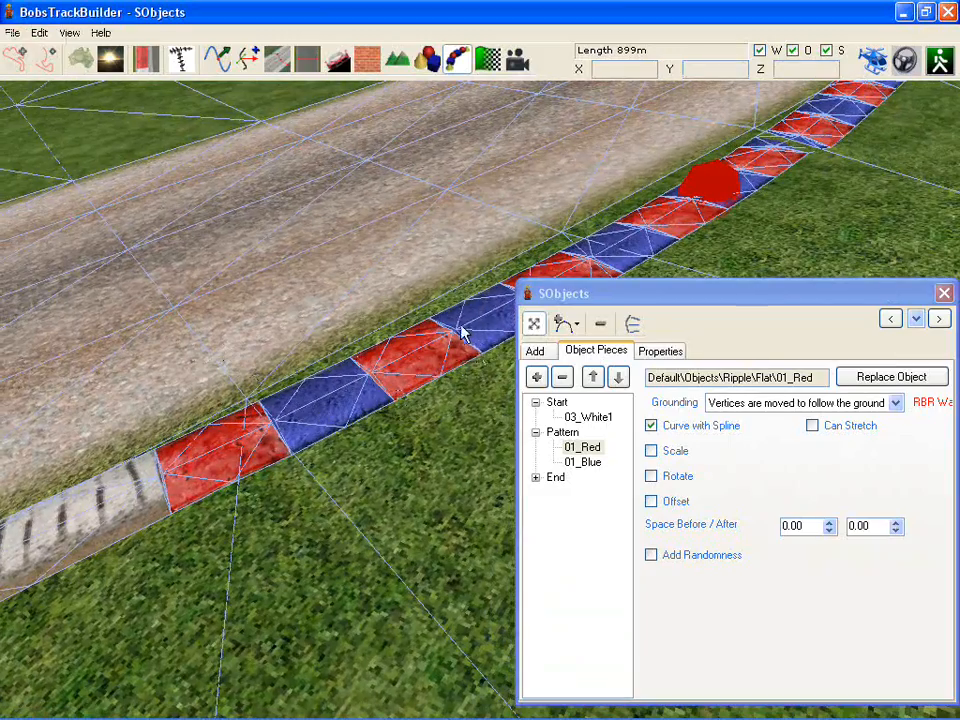
{"action": "middle_click_drag", "start_coordinate": [462, 333], "coordinate": [508, 352]}
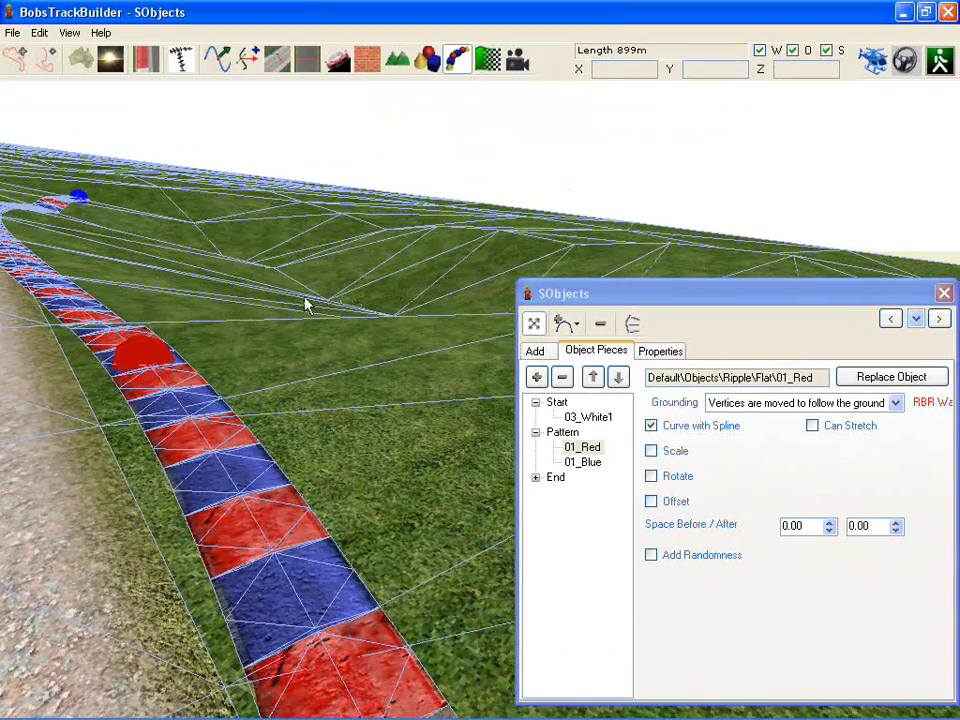
{"action": "middle_click_drag", "start_coordinate": [287, 401], "coordinate": [320, 428]}
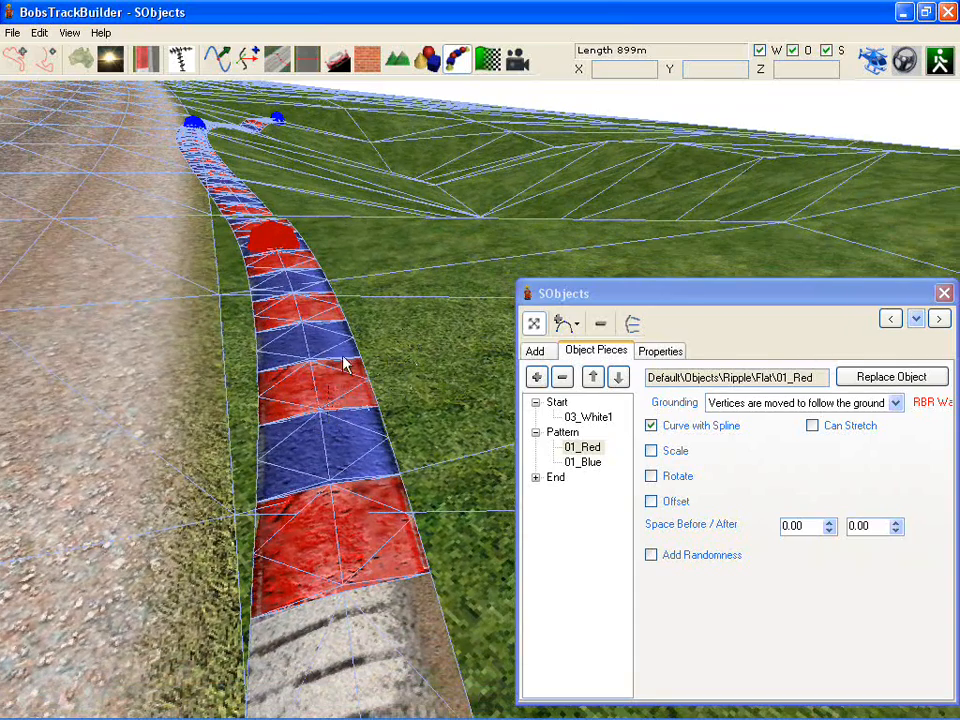
{"action": "mouse_move", "coordinate": [343, 366]}
{"action": "middle_mouse_down"}
{"action": "mouse_move", "coordinate": [333, 322]}
{"action": "mouse_move", "coordinate": [354, 369]}
{"action": "mouse_move", "coordinate": [306, 360]}
{"action": "mouse_move", "coordinate": [352, 355]}
{"action": "middle_mouse_up"}
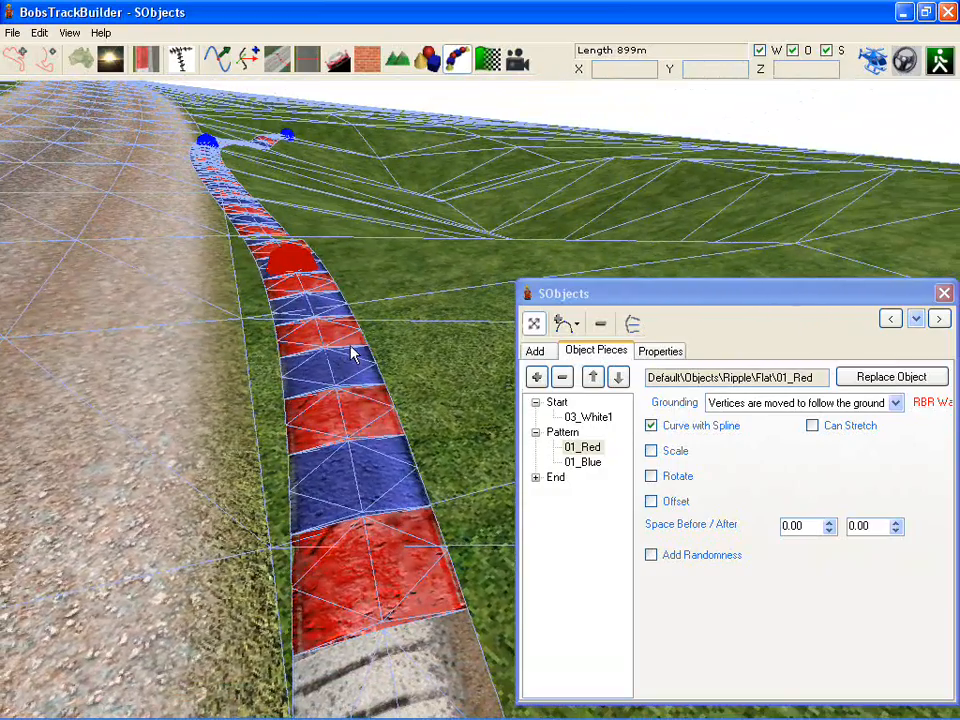
Reposition the Flat2 ripple's control points so it follows the track edge, and hide the wireframe.
{"action": "left_click_drag", "start_coordinate": [287, 263], "coordinate": [264, 259]}
{"action": "scroll", "coordinate": [264, 259], "scroll_direction": "down", "scroll_amount": 3}
{"action": "scroll", "coordinate": [256, 397], "scroll_direction": "down", "scroll_amount": 2}
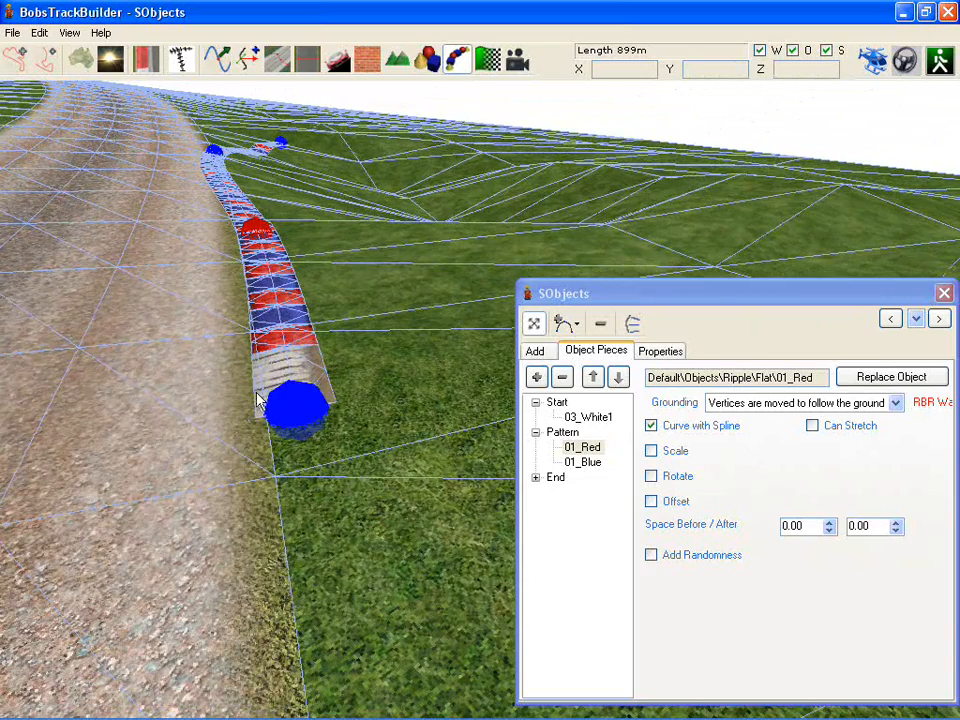
{"action": "left_click_drag", "start_coordinate": [293, 413], "coordinate": [315, 420]}
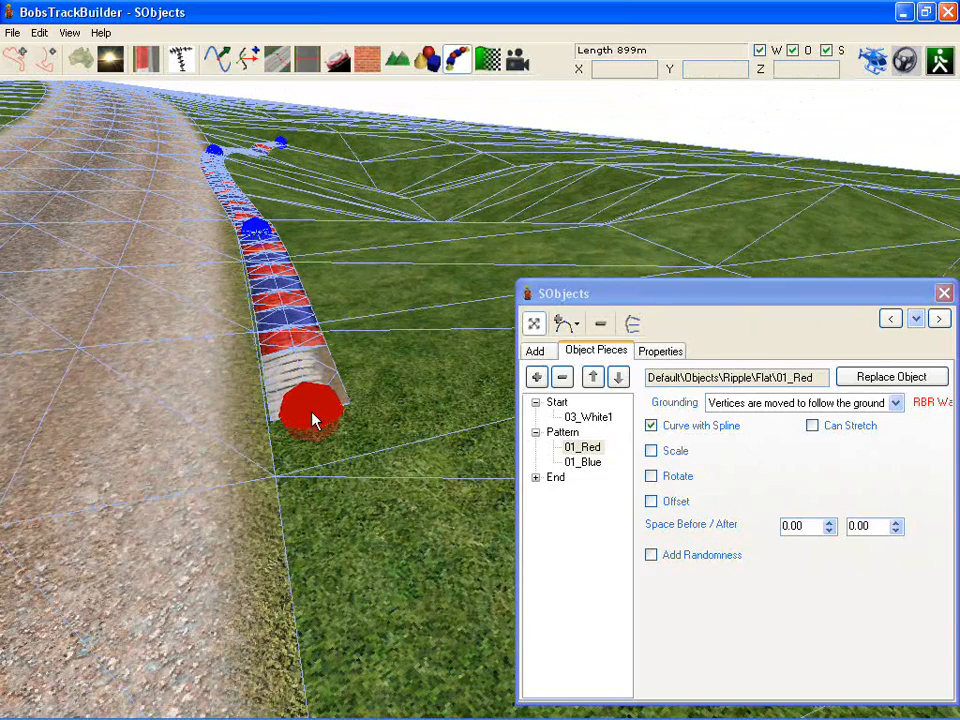
{"action": "mouse_move", "coordinate": [222, 157]}
{"action": "left_mouse_down"}
{"action": "mouse_move", "coordinate": [236, 177]}
{"action": "mouse_move", "coordinate": [246, 146]}
{"action": "mouse_move", "coordinate": [215, 142]}
{"action": "left_mouse_up"}
{"action": "key", "text": "w"}
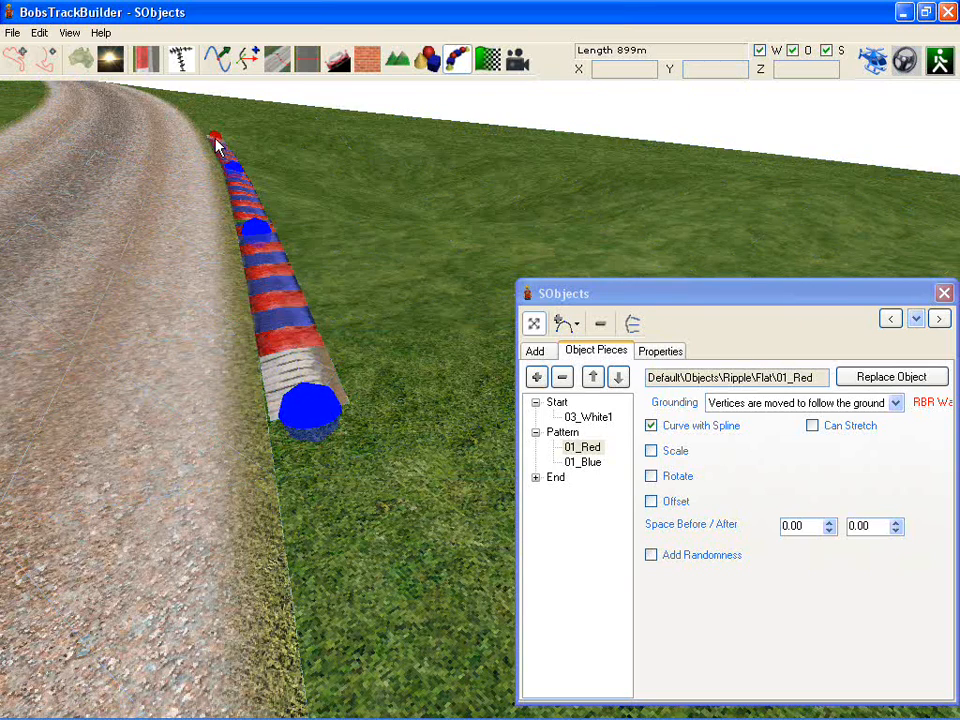
{"action": "scroll", "coordinate": [223, 189], "scroll_direction": "up", "scroll_amount": 5}
{"action": "middle_click_drag", "start_coordinate": [247, 278], "coordinate": [219, 260]}
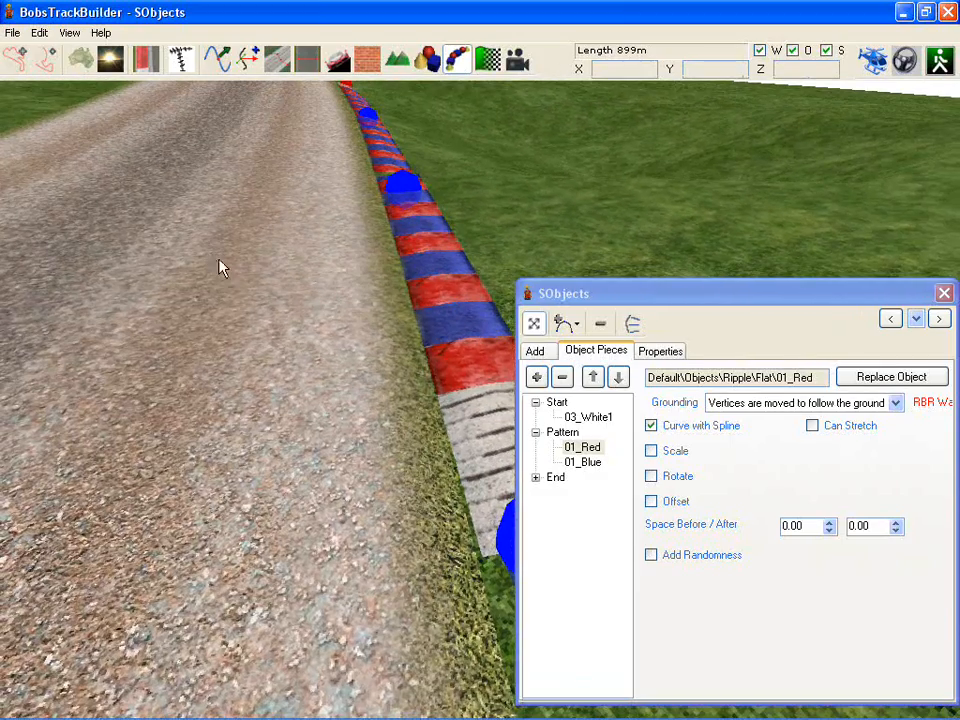
Browse the ripple types and choose SawRight as the string object to place.
{"action": "left_click", "coordinate": [533, 351]}
{"action": "middle_click_drag", "start_coordinate": [335, 325], "coordinate": [325, 288]}
{"action": "scroll", "coordinate": [326, 292], "scroll_direction": "down", "scroll_amount": 5}
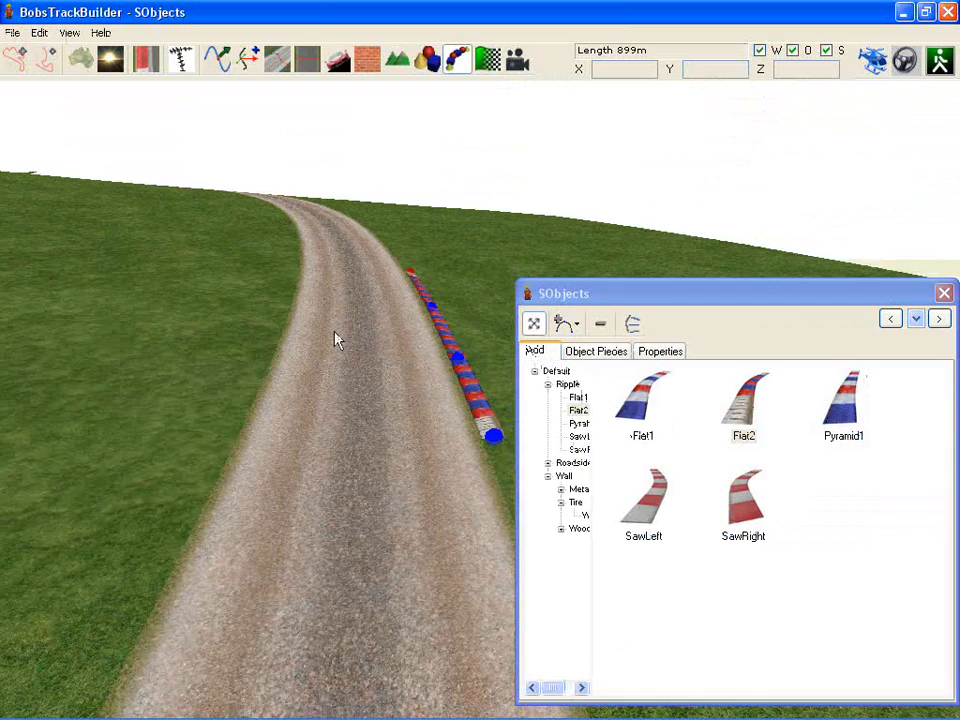
{"action": "middle_click_drag", "start_coordinate": [335, 340], "coordinate": [352, 374]}
{"action": "left_click", "coordinate": [644, 397]}
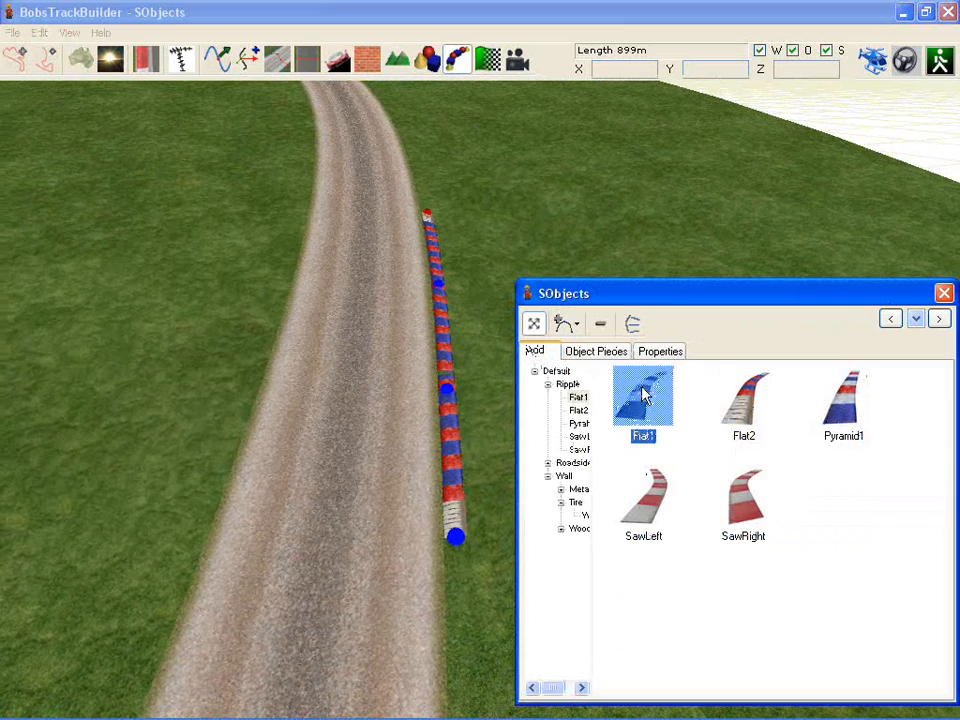
{"action": "left_click", "coordinate": [771, 421]}
{"action": "left_click", "coordinate": [856, 420]}
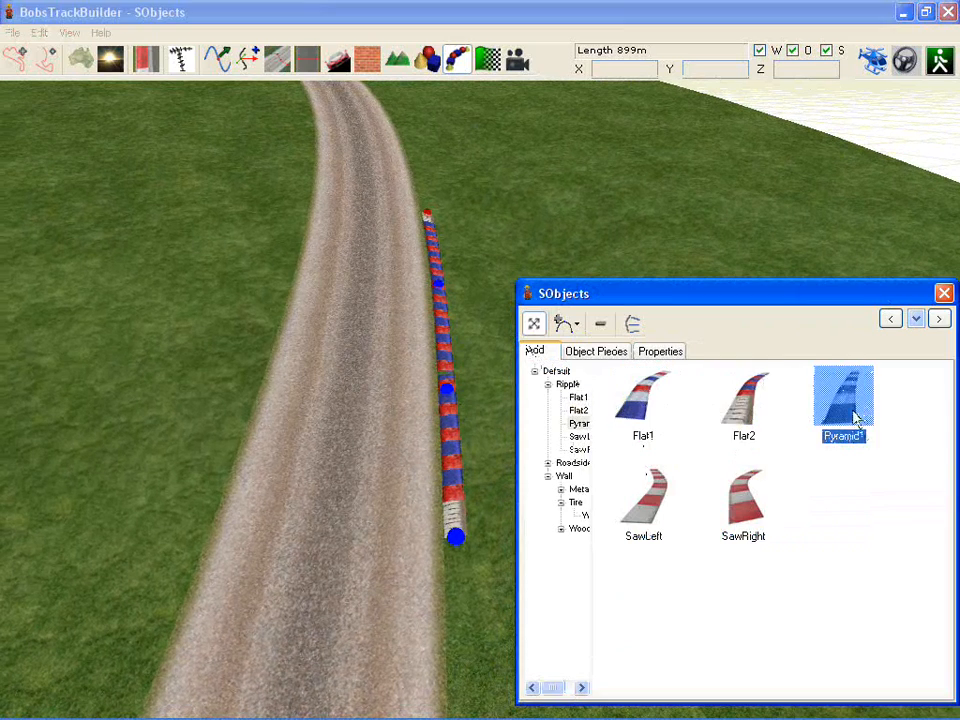
{"action": "left_click", "coordinate": [744, 514]}
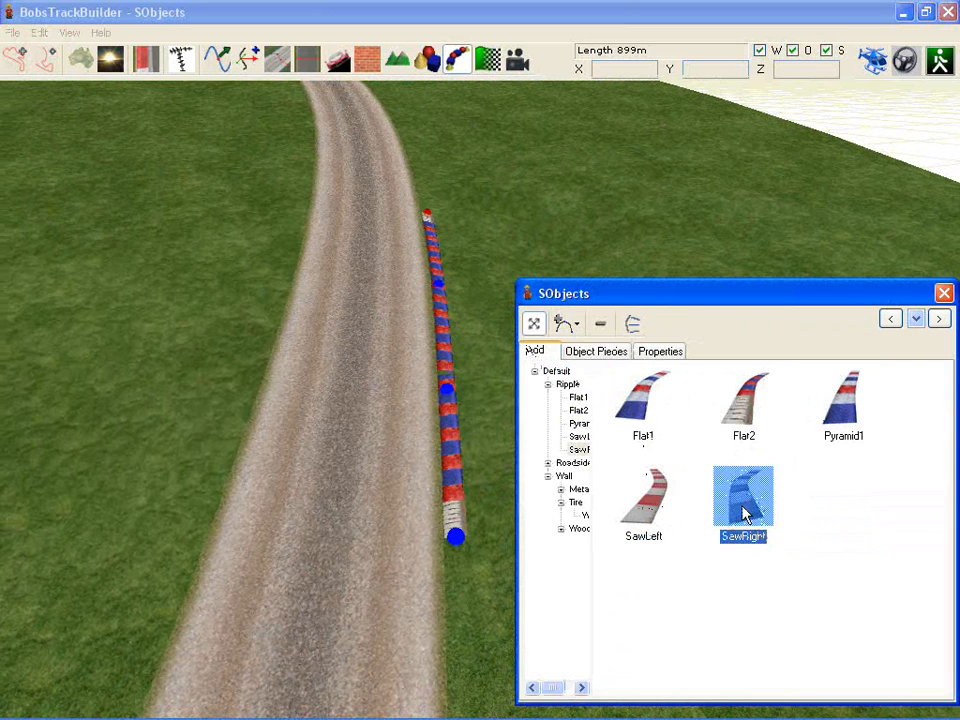
Place a SawRight ripple as a curve with four control points along the opposite edge of the track.
{"action": "left_click", "coordinate": [567, 324]}
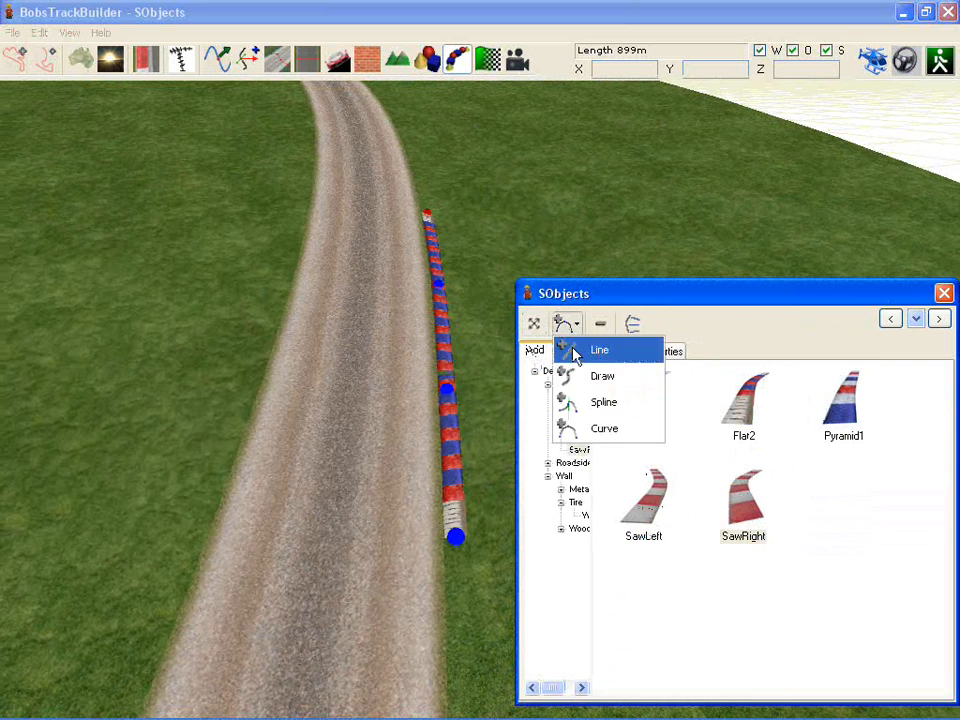
{"action": "left_click", "coordinate": [602, 436]}
{"action": "left_click", "coordinate": [205, 538]}
{"action": "left_click", "coordinate": [247, 420]}
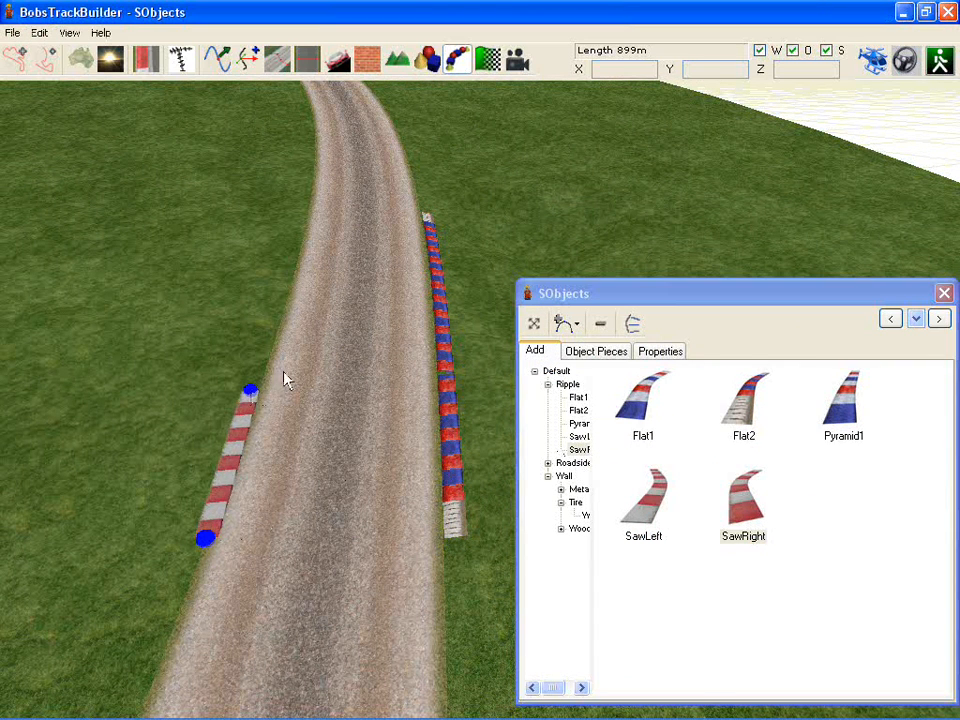
{"action": "left_click", "coordinate": [285, 380]}
{"action": "left_click", "coordinate": [306, 259]}
{"action": "left_click", "coordinate": [308, 184]}
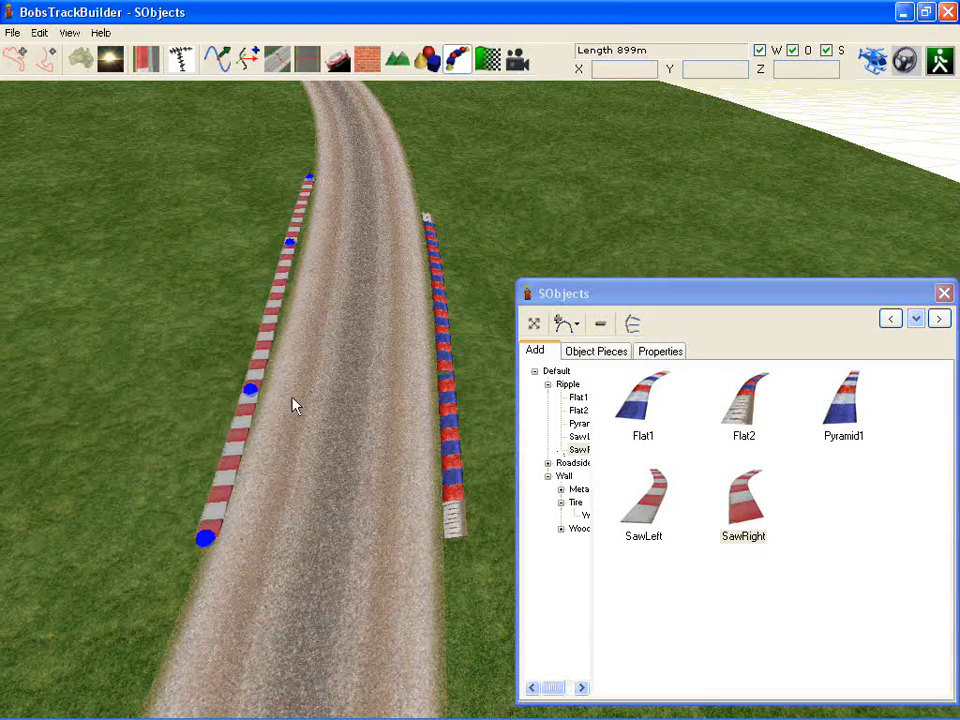
Examine up close in wireframe how the SawRight ripple meets the track edge and the terrain mesh.
{"action": "right_click_drag", "start_coordinate": [230, 505], "coordinate": [328, 467]}
{"action": "scroll", "coordinate": [368, 445], "scroll_direction": "up", "scroll_amount": 5}
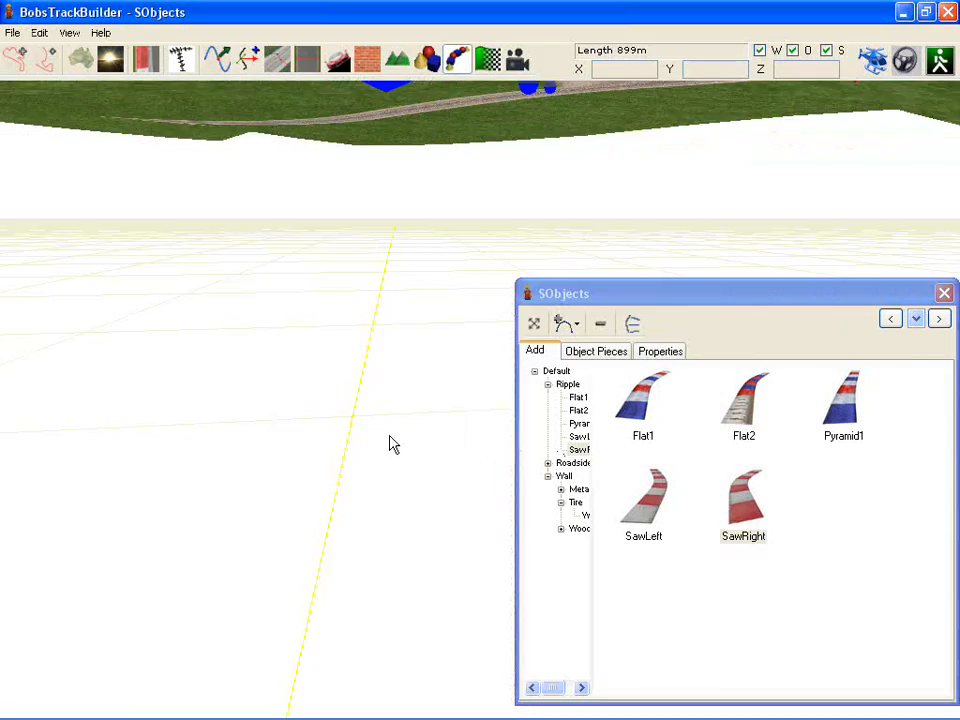
{"action": "scroll", "coordinate": [380, 440], "scroll_direction": "up", "scroll_amount": 4}
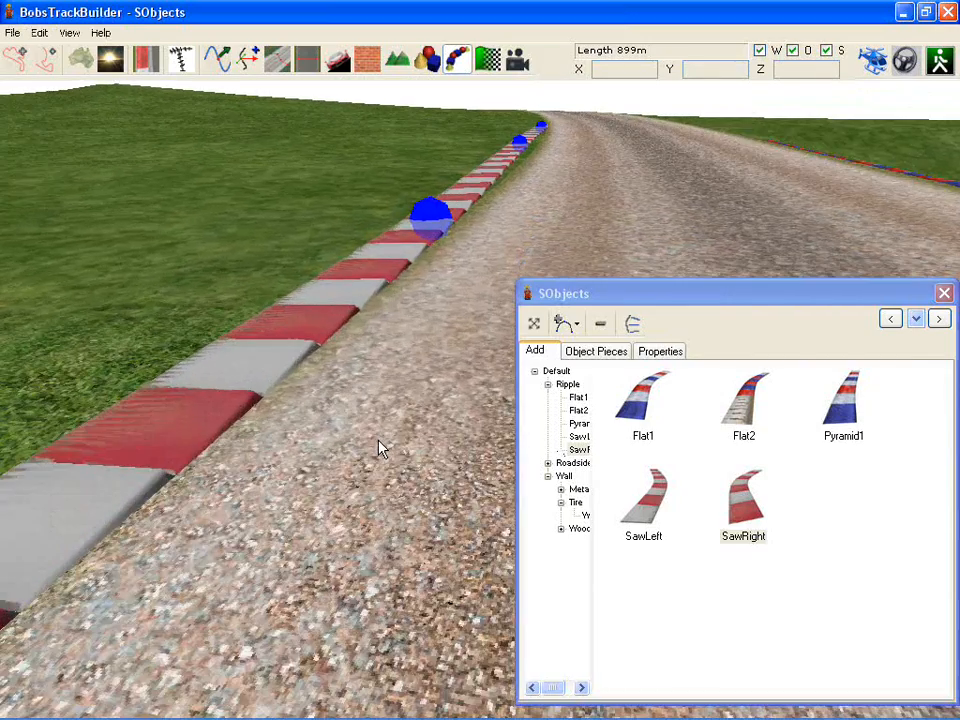
{"action": "right_click_drag", "start_coordinate": [379, 439], "coordinate": [256, 471]}
{"action": "key", "text": "w"}
{"action": "key", "text": "w"}
{"action": "right_click_drag", "start_coordinate": [389, 480], "coordinate": [550, 464]}
{"action": "right_click_drag", "start_coordinate": [345, 486], "coordinate": [562, 452]}
{"action": "right_click_drag", "start_coordinate": [435, 405], "coordinate": [393, 443]}
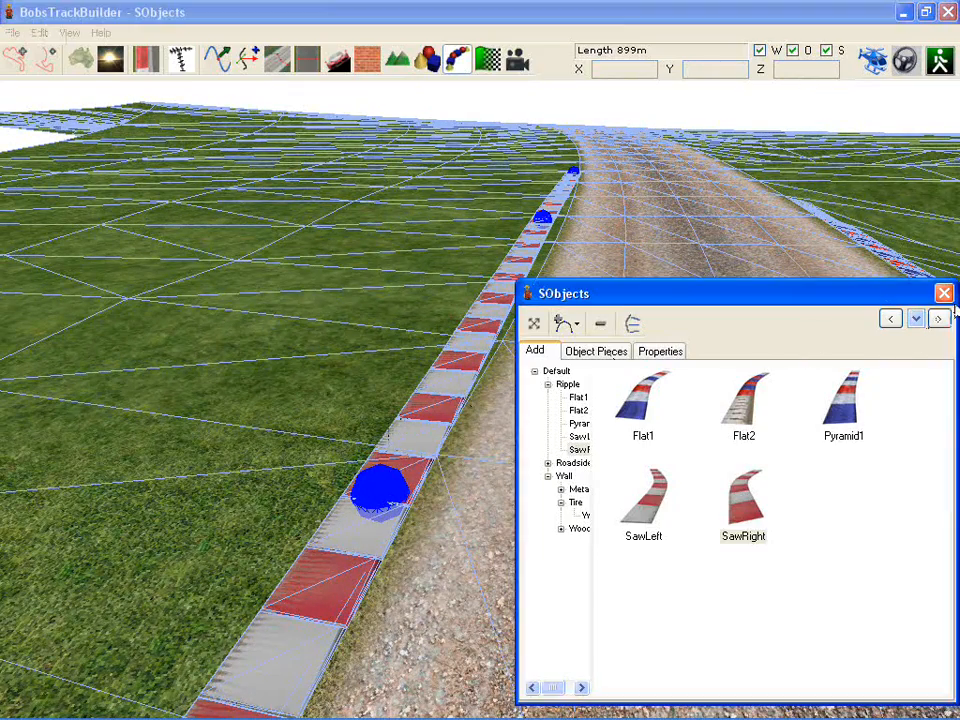
Extend the SawRight ripple with one more control point farther along the track edge, and hide the wireframe.
{"action": "left_click", "coordinate": [944, 293]}
{"action": "scroll", "coordinate": [567, 325], "scroll_direction": "up", "scroll_amount": 1}
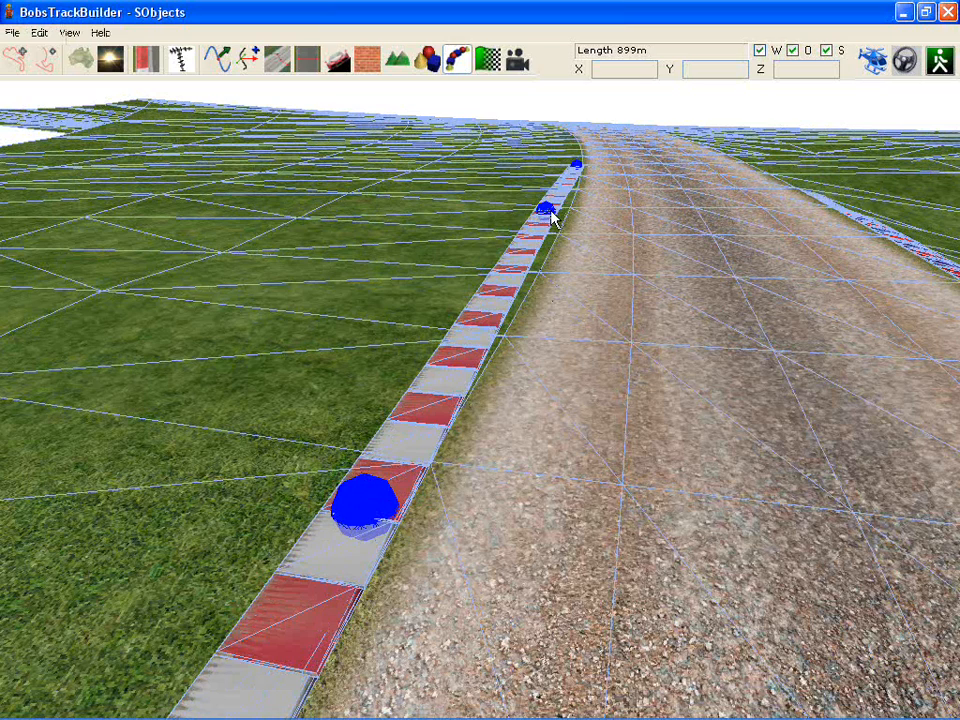
{"action": "left_click_drag", "start_coordinate": [549, 212], "coordinate": [593, 139]}
{"action": "left_click", "coordinate": [457, 62]}
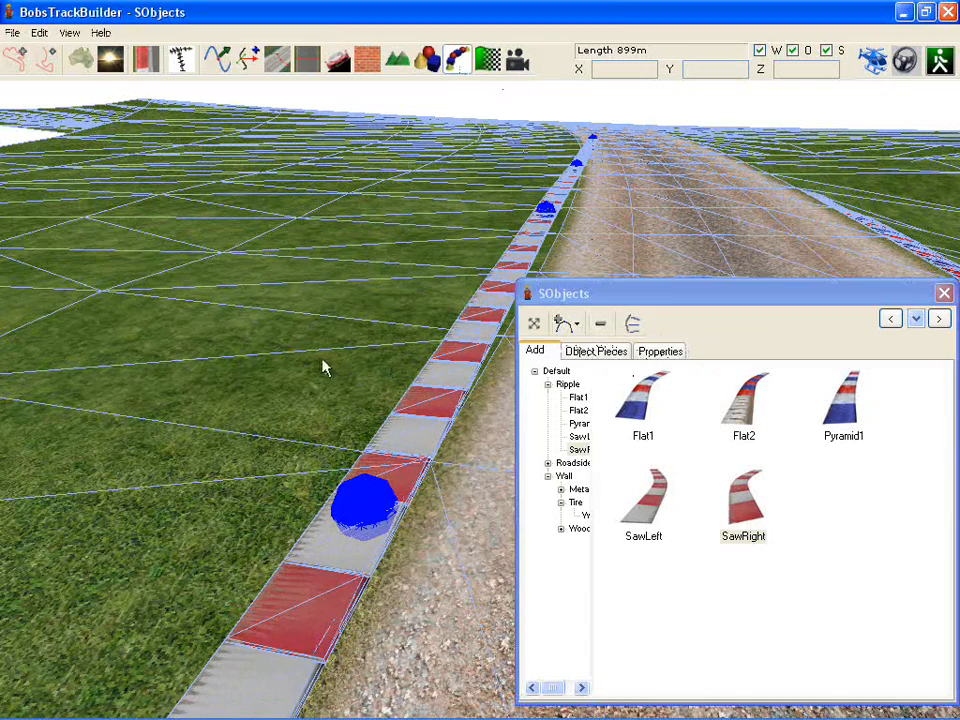
{"action": "key", "text": "w"}
{"action": "right_click_drag", "start_coordinate": [326, 349], "coordinate": [425, 334]}
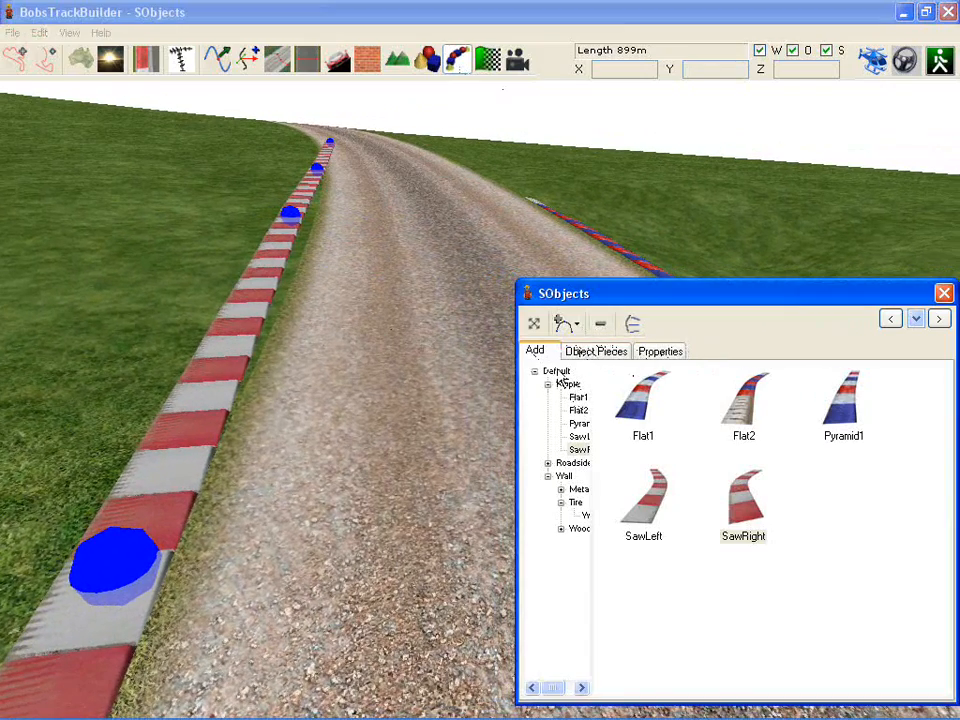
Place a PortableRails string from the Wall objects as a curve across the grass beyond the Flat2 ripple.
{"action": "left_click", "coordinate": [565, 477]}
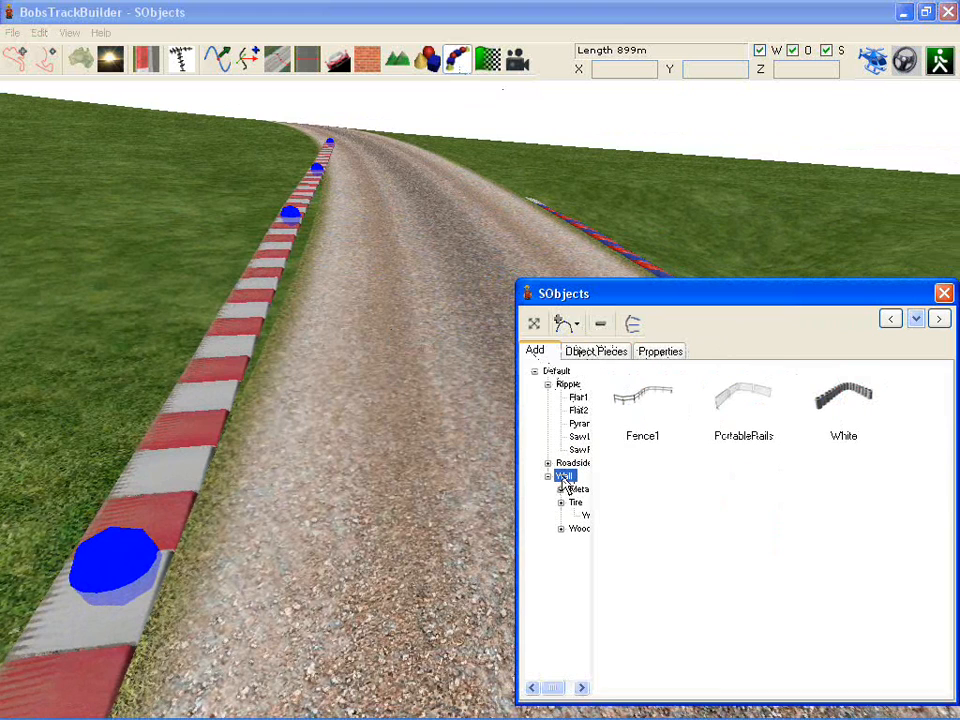
{"action": "left_click", "coordinate": [740, 400]}
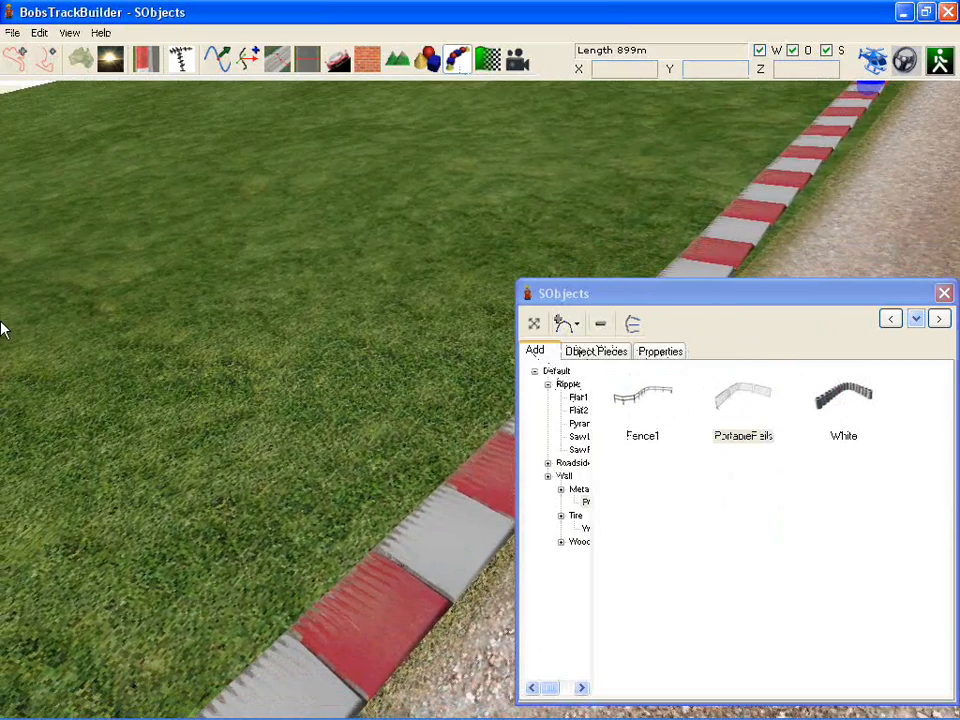
{"action": "left_click", "coordinate": [455, 245]}
{"action": "left_click", "coordinate": [572, 324]}
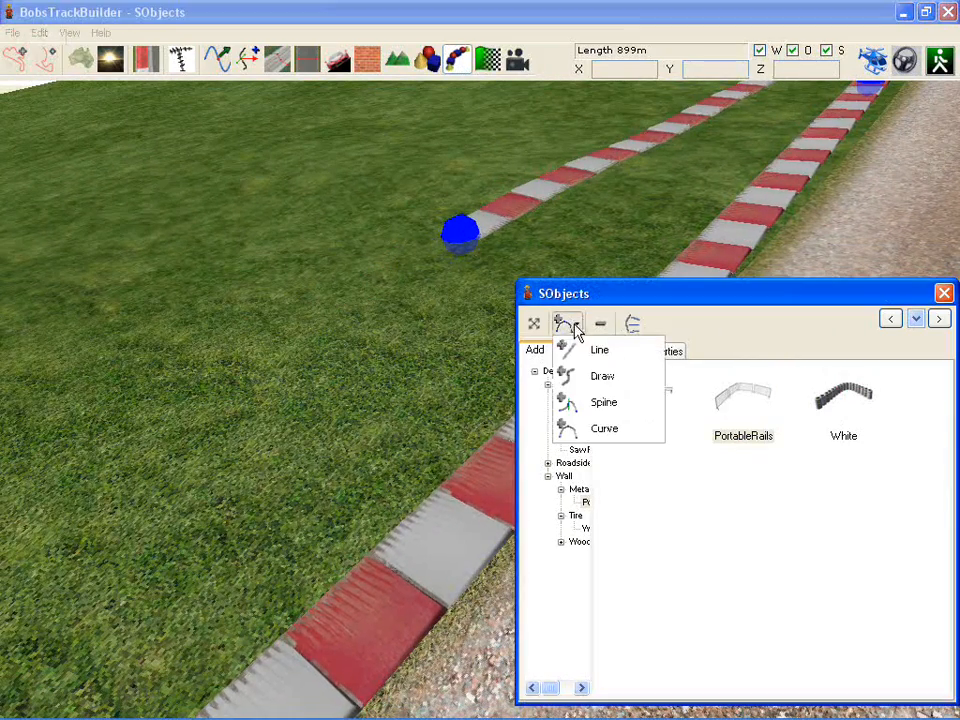
{"action": "left_click", "coordinate": [610, 426]}
{"action": "right_click_drag", "start_coordinate": [487, 208], "coordinate": [796, 150]}
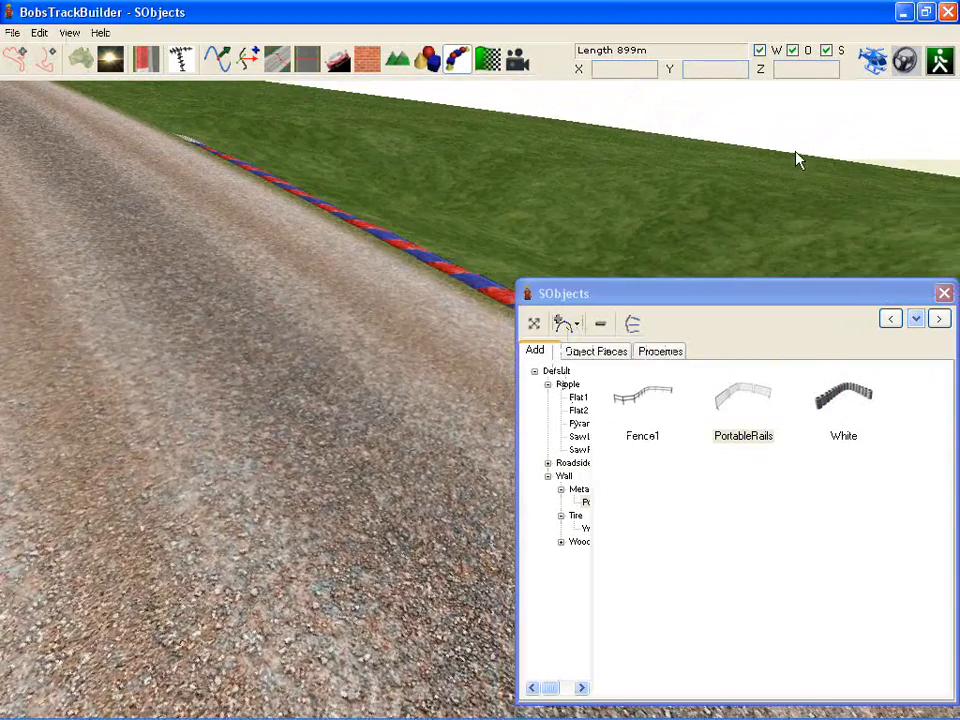
{"action": "key", "text": "Up"}
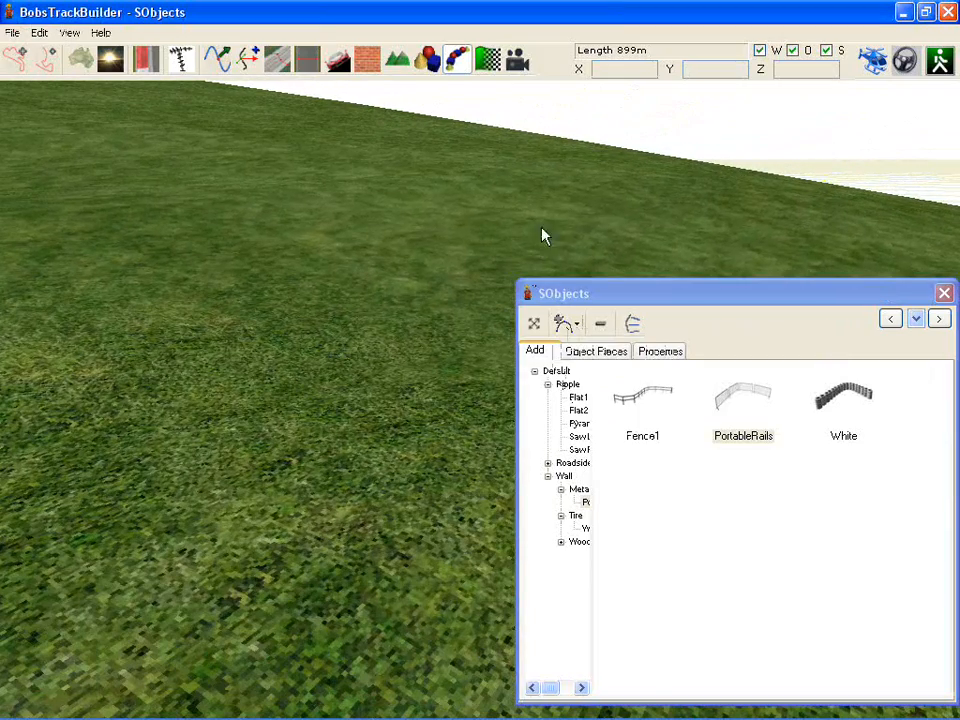
{"action": "left_click_drag", "start_coordinate": [598, 197], "coordinate": [32, 152]}
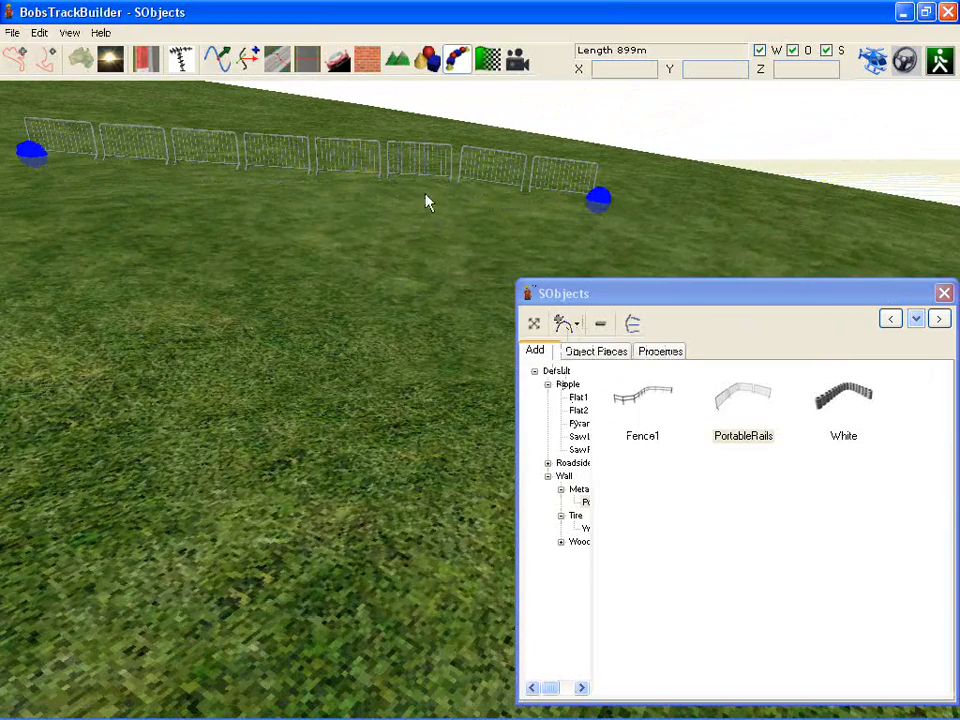
{"action": "right_click_drag", "start_coordinate": [425, 196], "coordinate": [263, 197]}
{"action": "left_click_drag", "start_coordinate": [260, 198], "coordinate": [192, 197]}
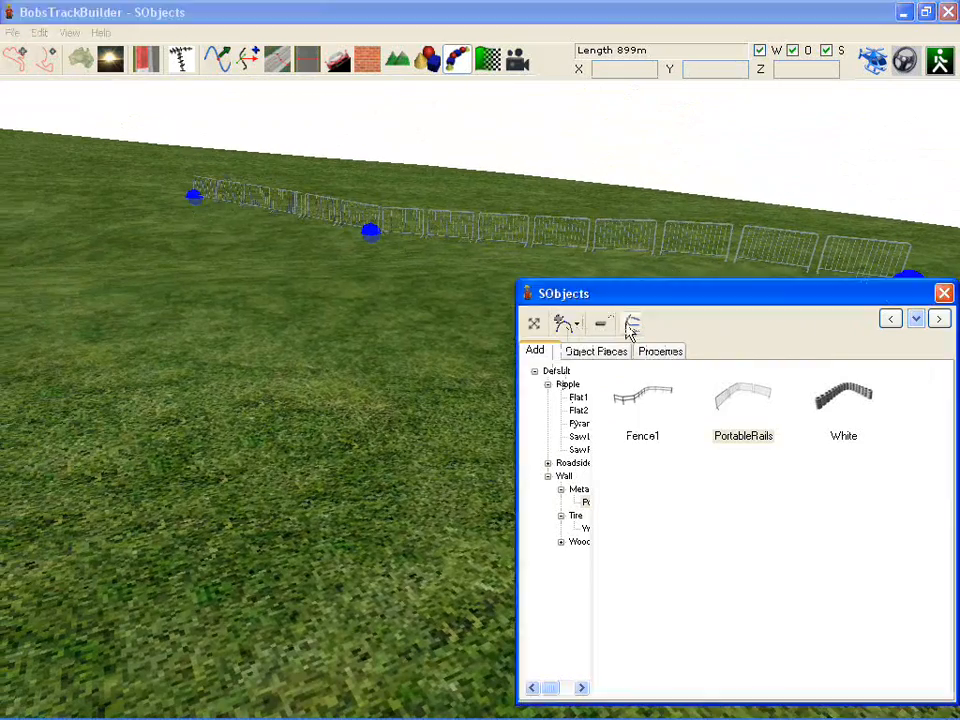
Move one of the railing's control points outward to bend the string into a tighter curve.
{"action": "left_click", "coordinate": [541, 327]}
{"action": "right_click_drag", "start_coordinate": [471, 227], "coordinate": [384, 264]}
{"action": "left_click_drag", "start_coordinate": [458, 346], "coordinate": [268, 386]}
{"action": "right_click_drag", "start_coordinate": [332, 371], "coordinate": [225, 362]}
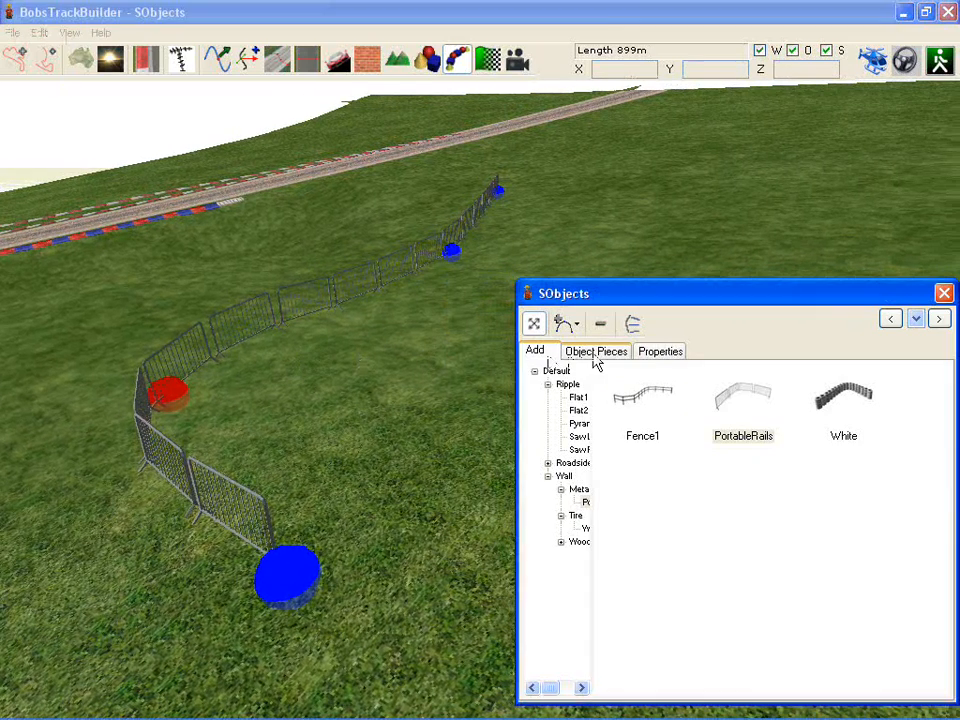
Turn off Rest On Ground for the railing and raise its selected control point above the terrain.
{"action": "left_click", "coordinate": [652, 351]}
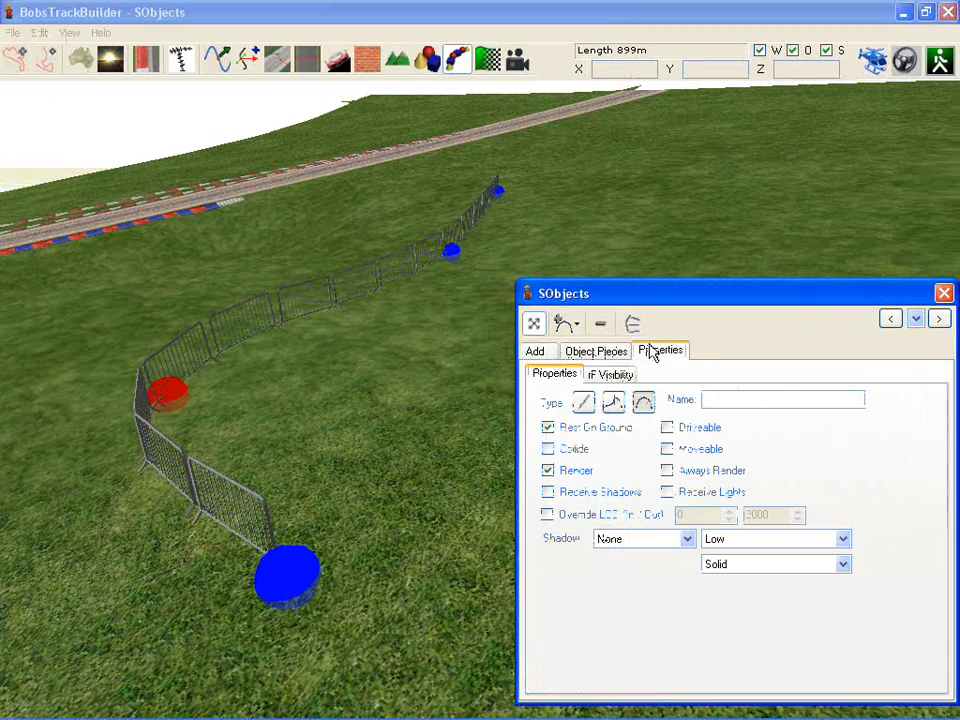
{"action": "left_click", "coordinate": [392, 181]}
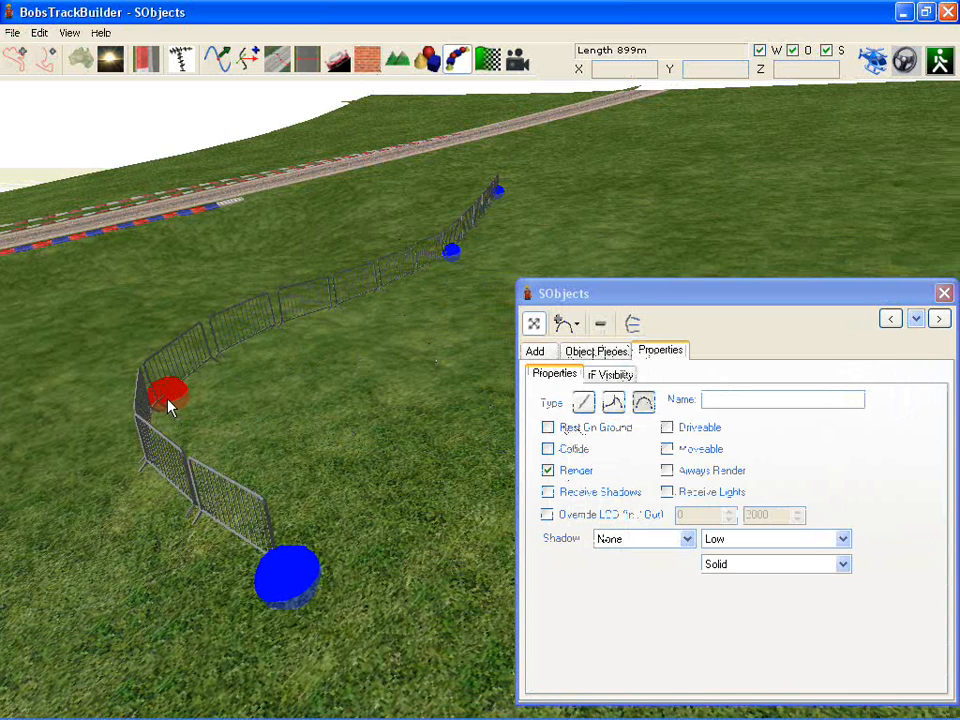
{"action": "left_click_drag", "start_coordinate": [170, 407], "coordinate": [166, 299]}
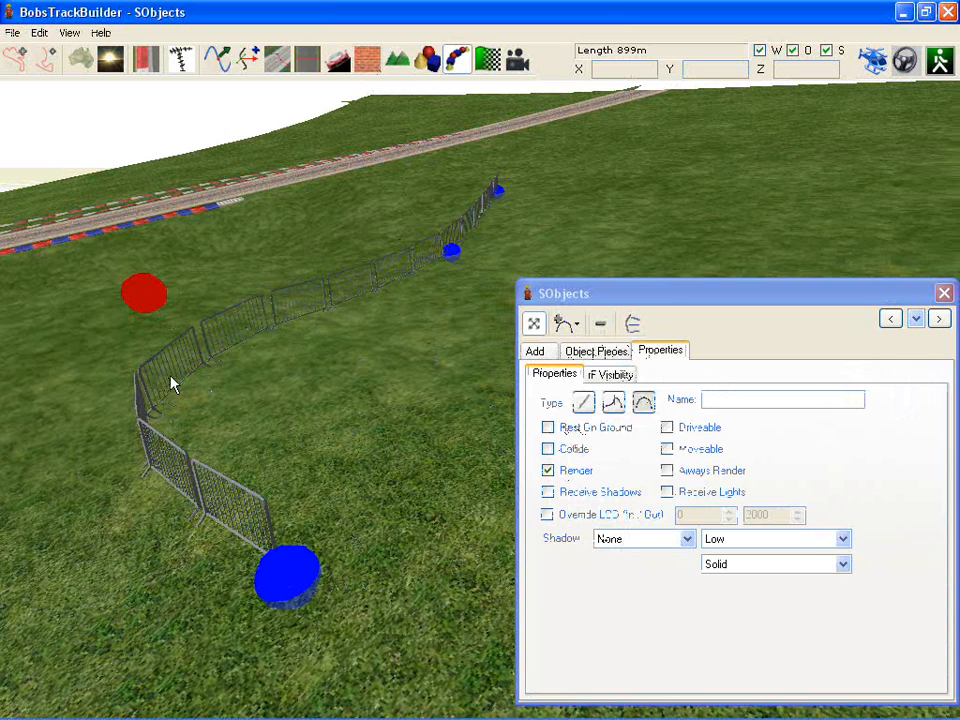
Set the PortableRailing piece's Grounding to "Object sits on the Spline".
{"action": "left_click", "coordinate": [591, 356]}
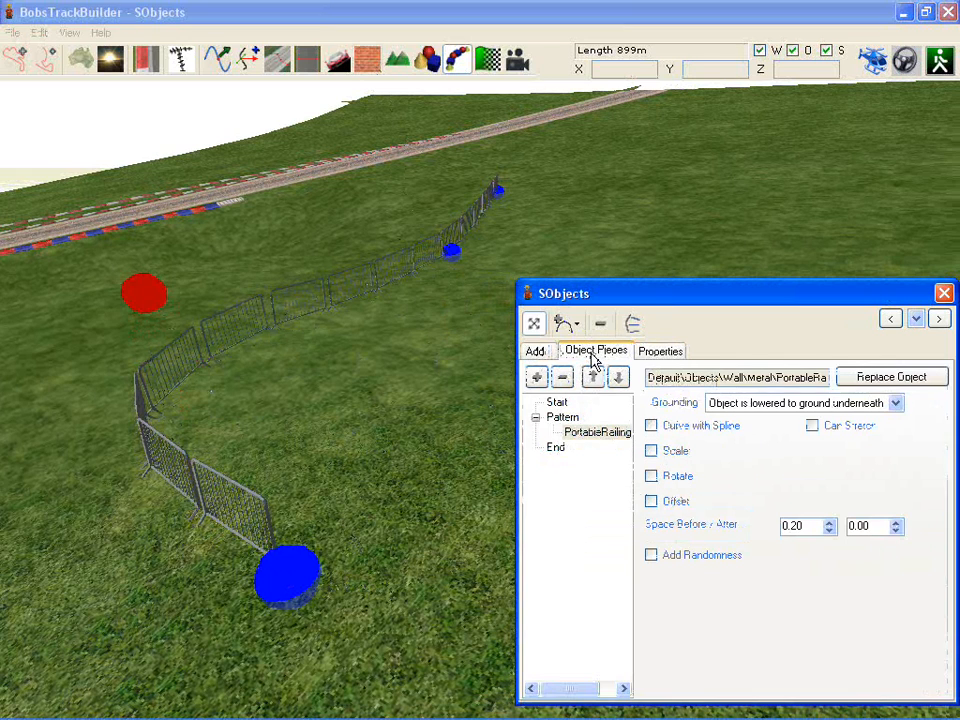
{"action": "left_click", "coordinate": [736, 403]}
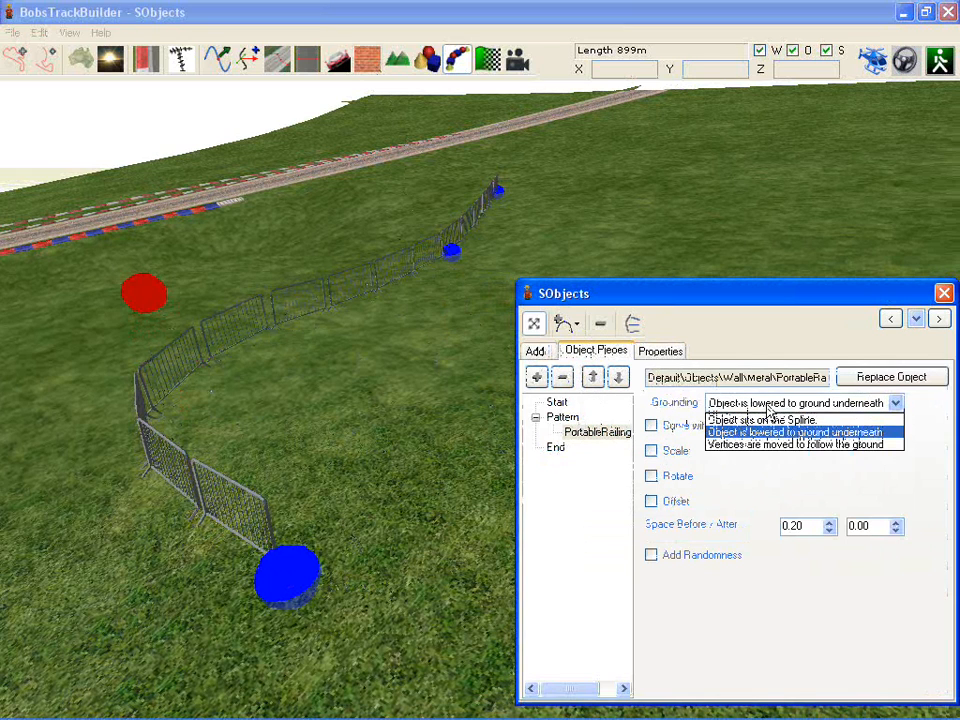
{"action": "left_click", "coordinate": [800, 420]}
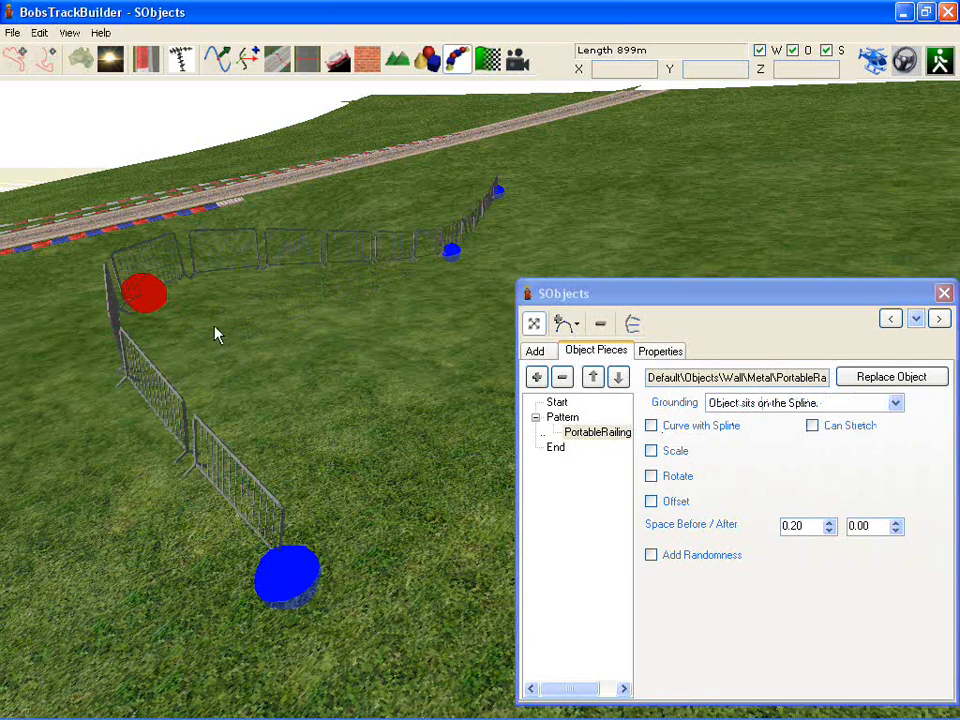
Reposition the railing's other control points above the terrain so the string rises and dips along its spline.
{"action": "middle_click_drag", "start_coordinate": [177, 323], "coordinate": [413, 266]}
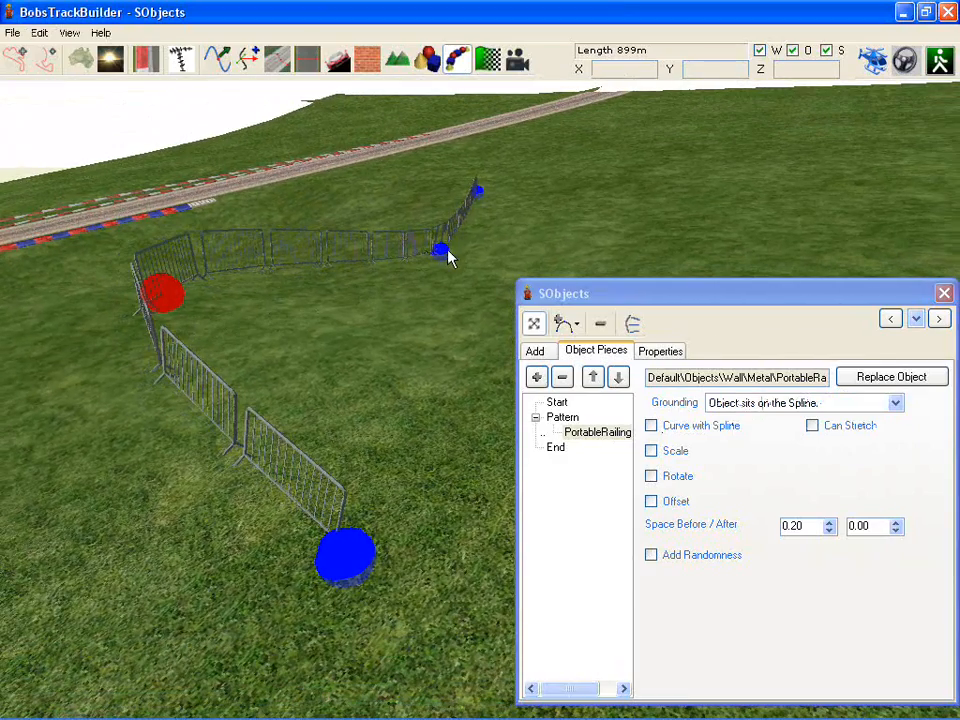
{"action": "left_click_drag", "start_coordinate": [446, 262], "coordinate": [426, 200]}
{"action": "left_click_drag", "start_coordinate": [356, 531], "coordinate": [360, 410]}
{"action": "mouse_move", "coordinate": [360, 410]}
{"action": "middle_mouse_down"}
{"action": "mouse_move", "coordinate": [304, 386]}
{"action": "mouse_move", "coordinate": [461, 364]}
{"action": "mouse_move", "coordinate": [380, 310]}
{"action": "mouse_move", "coordinate": [306, 386]}
{"action": "mouse_move", "coordinate": [420, 399]}
{"action": "mouse_move", "coordinate": [429, 375]}
{"action": "mouse_move", "coordinate": [418, 333]}
{"action": "mouse_move", "coordinate": [381, 316]}
{"action": "mouse_move", "coordinate": [403, 382]}
{"action": "mouse_move", "coordinate": [506, 388]}
{"action": "mouse_move", "coordinate": [208, 379]}
{"action": "mouse_move", "coordinate": [350, 337]}
{"action": "mouse_move", "coordinate": [467, 349]}
{"action": "mouse_move", "coordinate": [463, 336]}
{"action": "middle_mouse_up"}
{"action": "scroll", "coordinate": [370, 310], "scroll_direction": "up", "scroll_amount": 3}
{"action": "left_click", "coordinate": [233, 304]}
{"action": "mouse_move", "coordinate": [235, 316]}
{"action": "left_mouse_down"}
{"action": "mouse_move", "coordinate": [99, 268]}
{"action": "mouse_move", "coordinate": [62, 272]}
{"action": "left_mouse_up"}
Turn Rest On Ground back on for the railing string.
{"action": "left_click", "coordinate": [664, 352]}
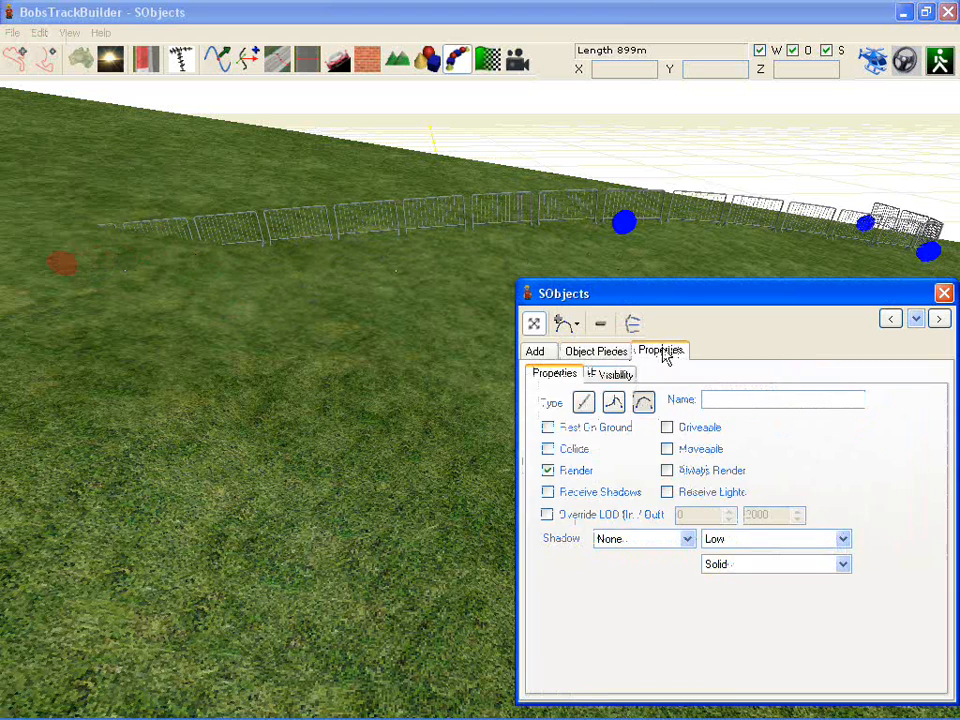
{"action": "left_click", "coordinate": [621, 355]}
{"action": "left_click", "coordinate": [655, 352]}
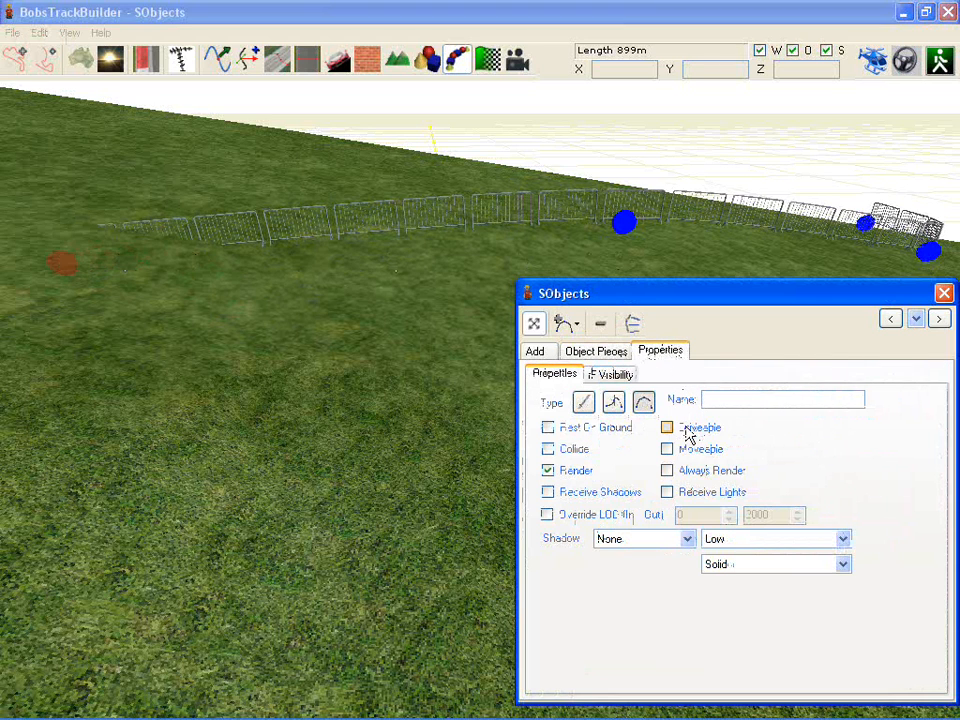
Set the PortableRailing piece's Grounding to "Object is lowered to ground underneath" and view the railing up close.
{"action": "left_click", "coordinate": [597, 354]}
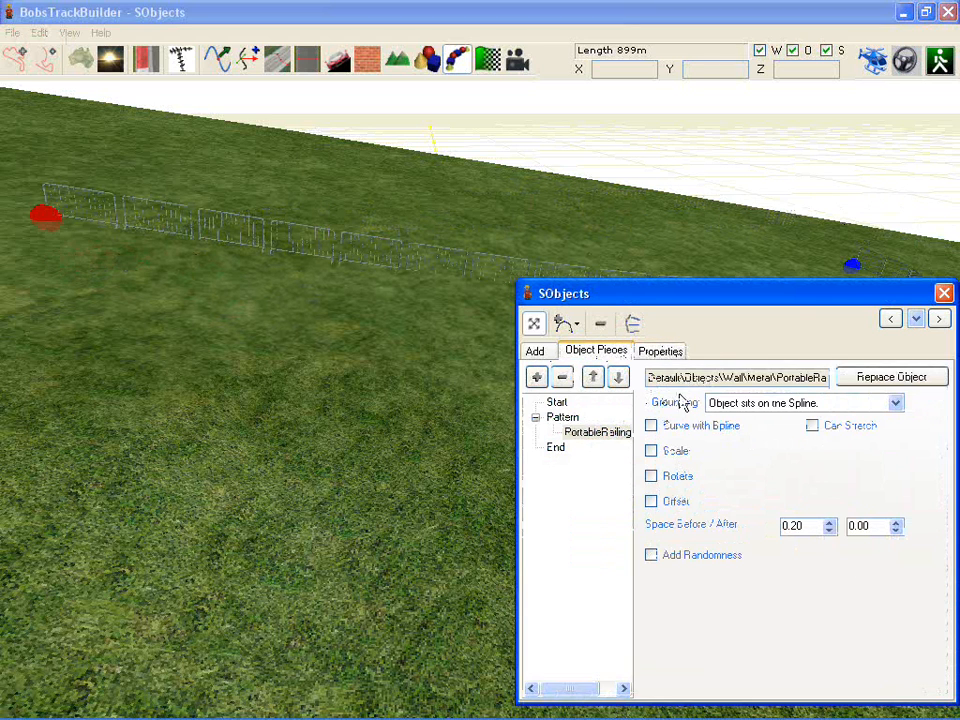
{"action": "left_click", "coordinate": [720, 402]}
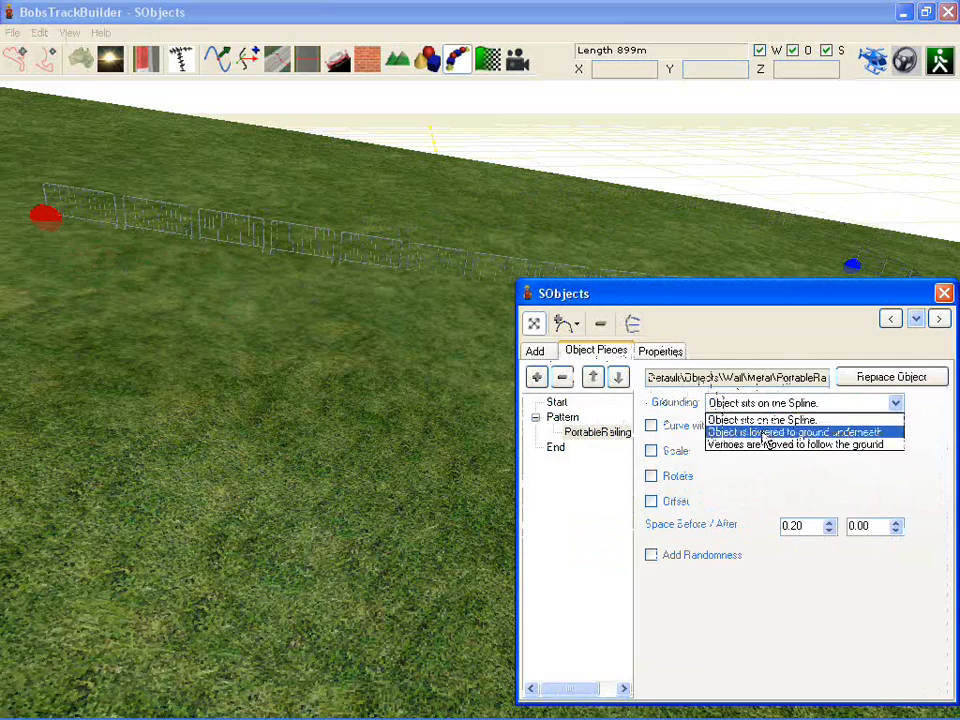
{"action": "left_click", "coordinate": [720, 418]}
{"action": "middle_click_drag", "start_coordinate": [425, 277], "coordinate": [165, 222]}
{"action": "left_click_drag", "start_coordinate": [352, 330], "coordinate": [352, 422]}
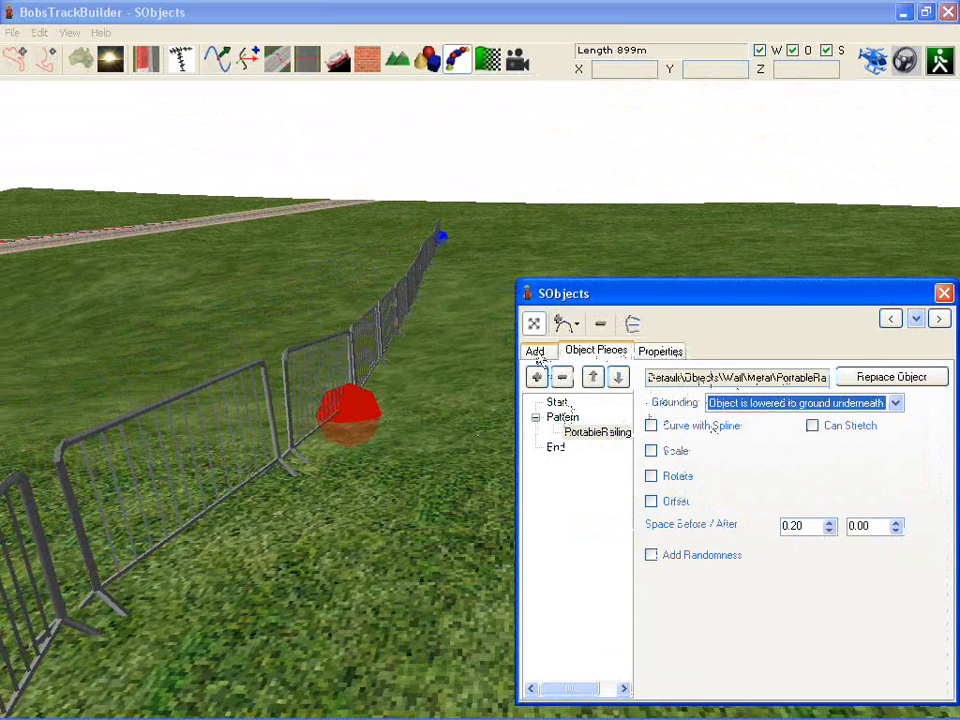
Place a wooden Fence1 string as a curve on the grass between the metal railing and the track.
{"action": "left_click", "coordinate": [535, 352]}
{"action": "left_click", "coordinate": [646, 410]}
{"action": "left_click", "coordinate": [575, 324]}
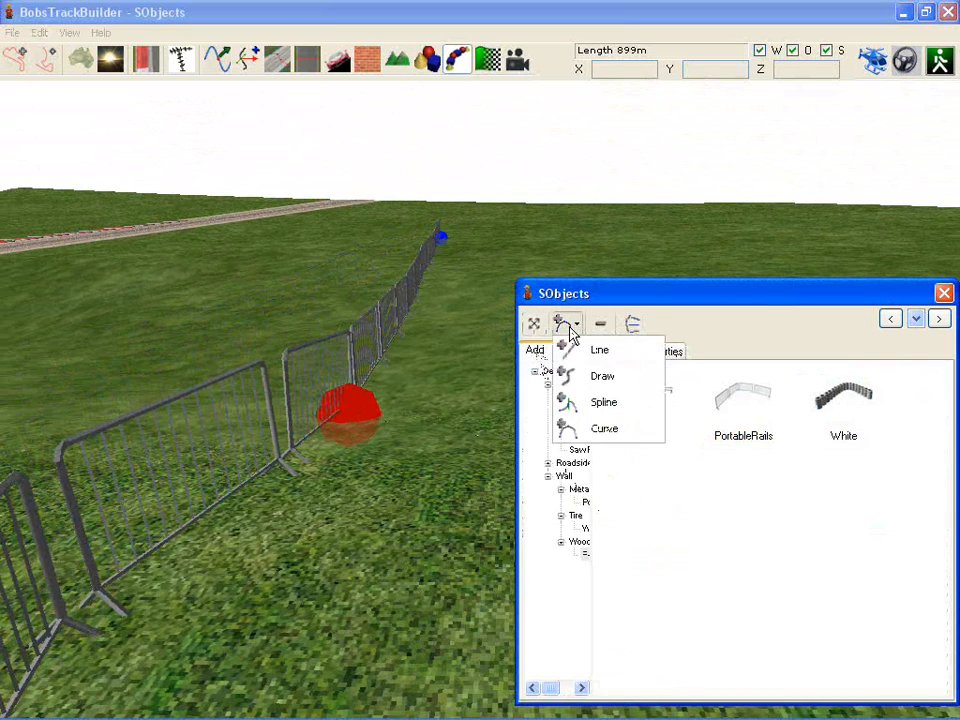
{"action": "left_click", "coordinate": [318, 296]}
{"action": "mouse_move", "coordinate": [137, 343]}
{"action": "right_mouse_down"}
{"action": "mouse_move", "coordinate": [34, 394]}
{"action": "mouse_move", "coordinate": [107, 339]}
{"action": "right_mouse_up"}
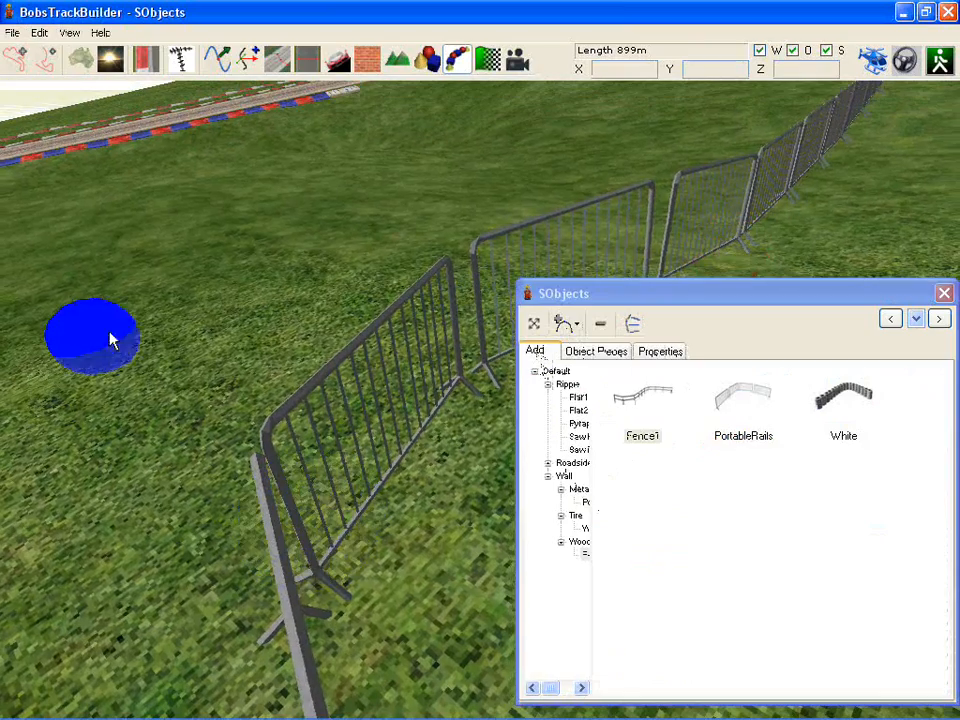
{"action": "left_click_drag", "start_coordinate": [100, 335], "coordinate": [745, 97]}
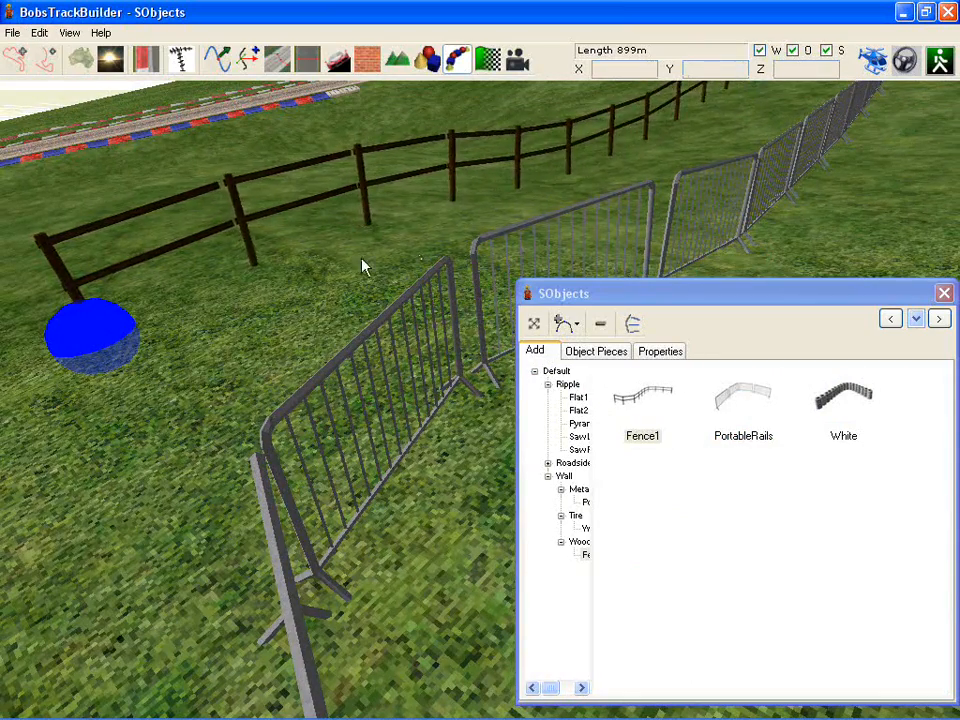
Extend the Fence1 string with three more control points that turn toward the track and curve back across the grass.
{"action": "right_click_drag", "start_coordinate": [362, 266], "coordinate": [556, 247]}
{"action": "right_click_drag", "start_coordinate": [447, 277], "coordinate": [398, 280]}
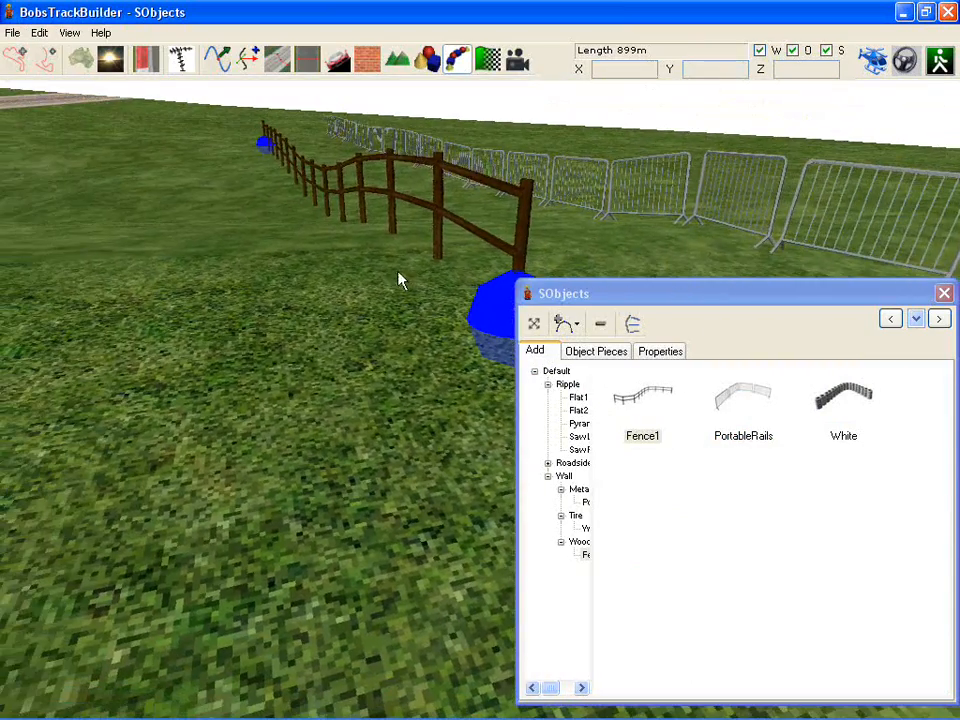
{"action": "scroll", "coordinate": [384, 300], "scroll_direction": "down", "scroll_amount": 3}
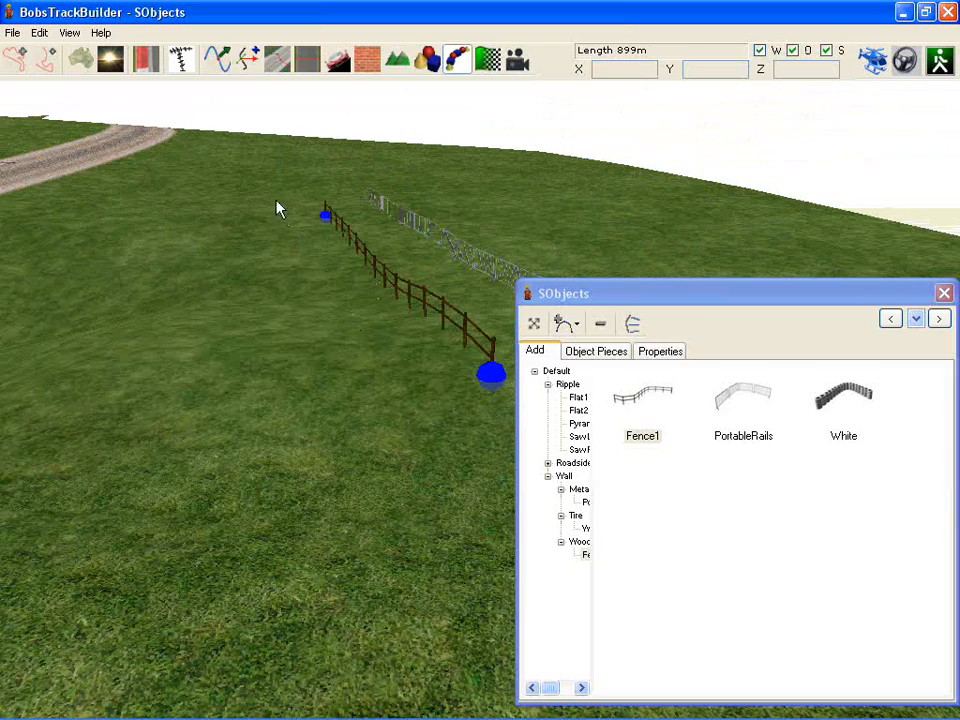
{"action": "left_click", "coordinate": [197, 209]}
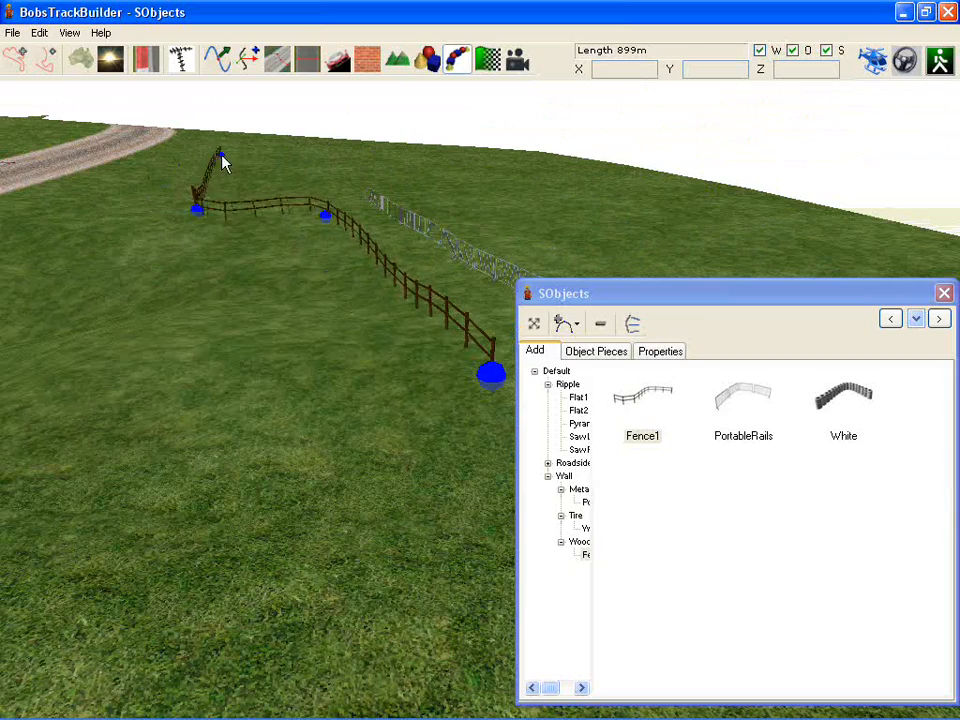
{"action": "left_click", "coordinate": [308, 153]}
{"action": "right_click_drag", "start_coordinate": [312, 174], "coordinate": [309, 207]}
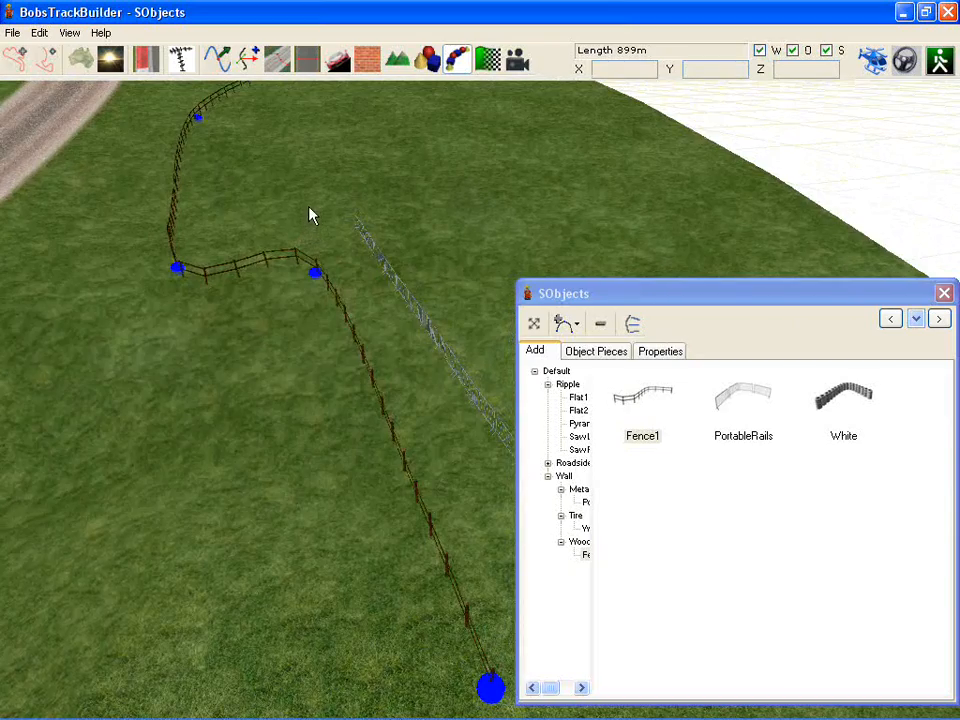
{"action": "scroll", "coordinate": [318, 224], "scroll_direction": "down", "scroll_amount": 5}
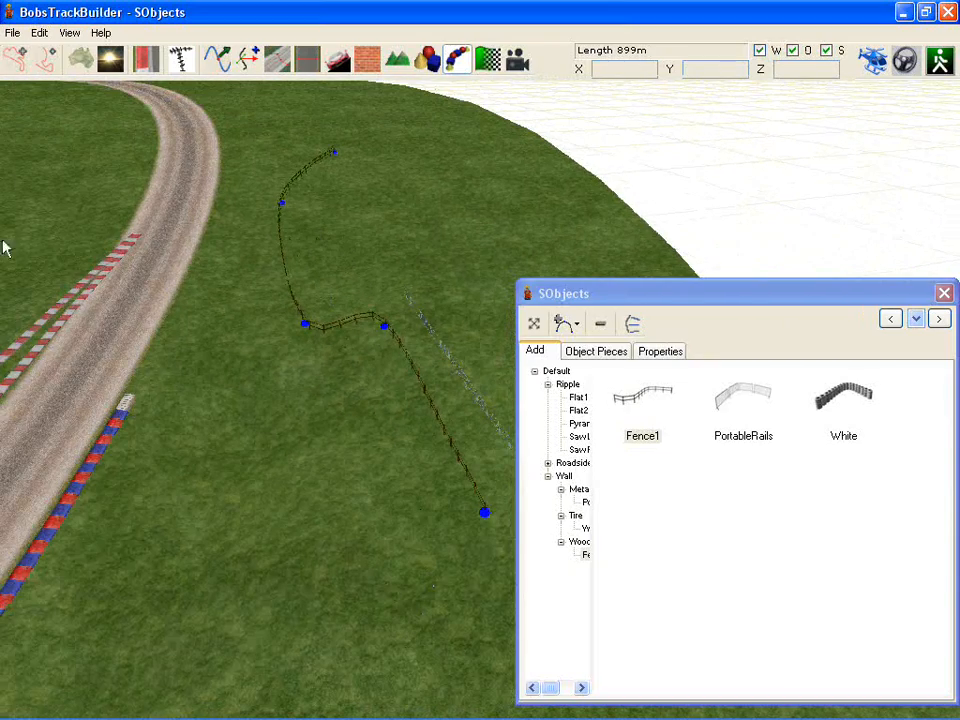
Move the control point at the far end of the wooden fence toward the track.
{"action": "right_click_drag", "start_coordinate": [433, 277], "coordinate": [420, 417]}
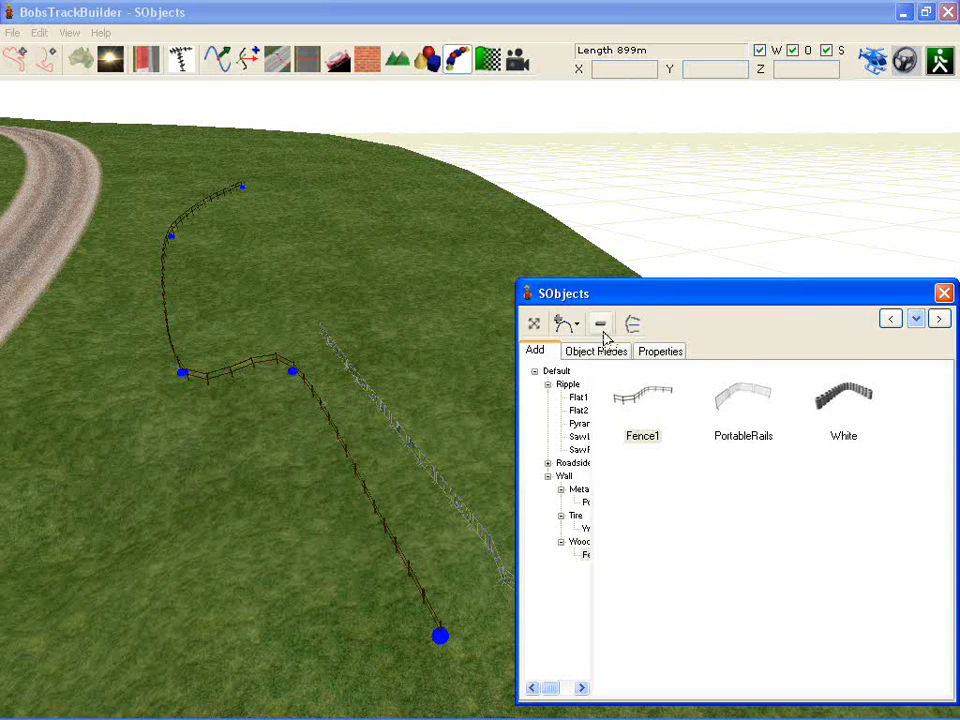
{"action": "left_click", "coordinate": [534, 328]}
{"action": "left_click_drag", "start_coordinate": [242, 188], "coordinate": [132, 197]}
Change the wooden fence's type to straight lines and pull its corner control point closer to the track.
{"action": "left_click", "coordinate": [660, 351]}
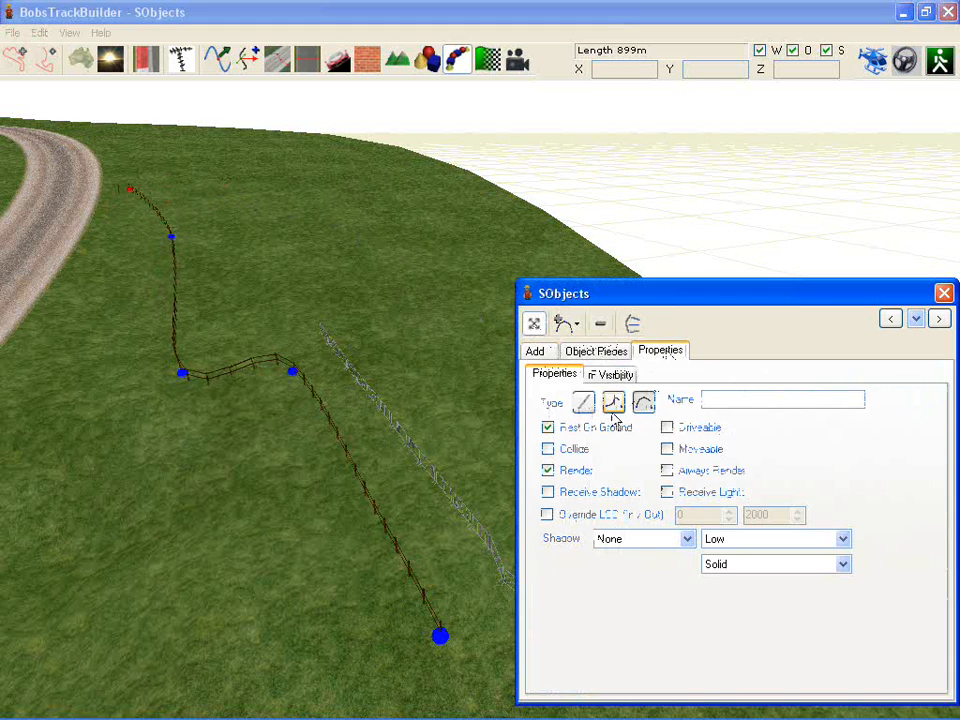
{"action": "left_click", "coordinate": [583, 402]}
{"action": "left_click_drag", "start_coordinate": [181, 383], "coordinate": [93, 410]}
{"action": "scroll", "coordinate": [96, 413], "scroll_direction": "up", "scroll_amount": 5}
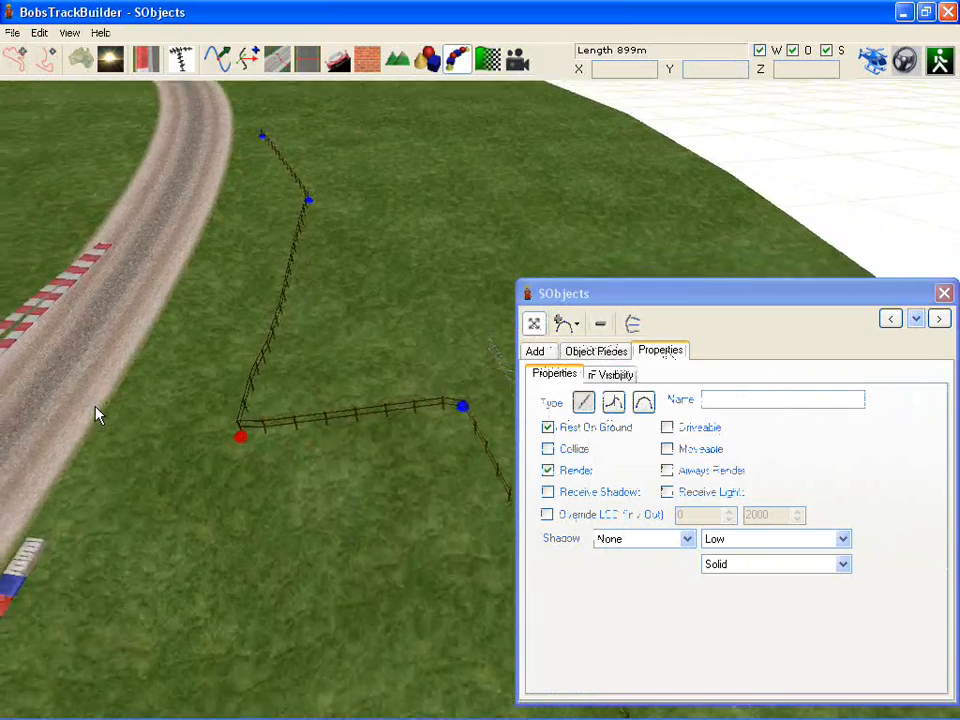
{"action": "right_click_drag", "start_coordinate": [96, 413], "coordinate": [362, 392]}
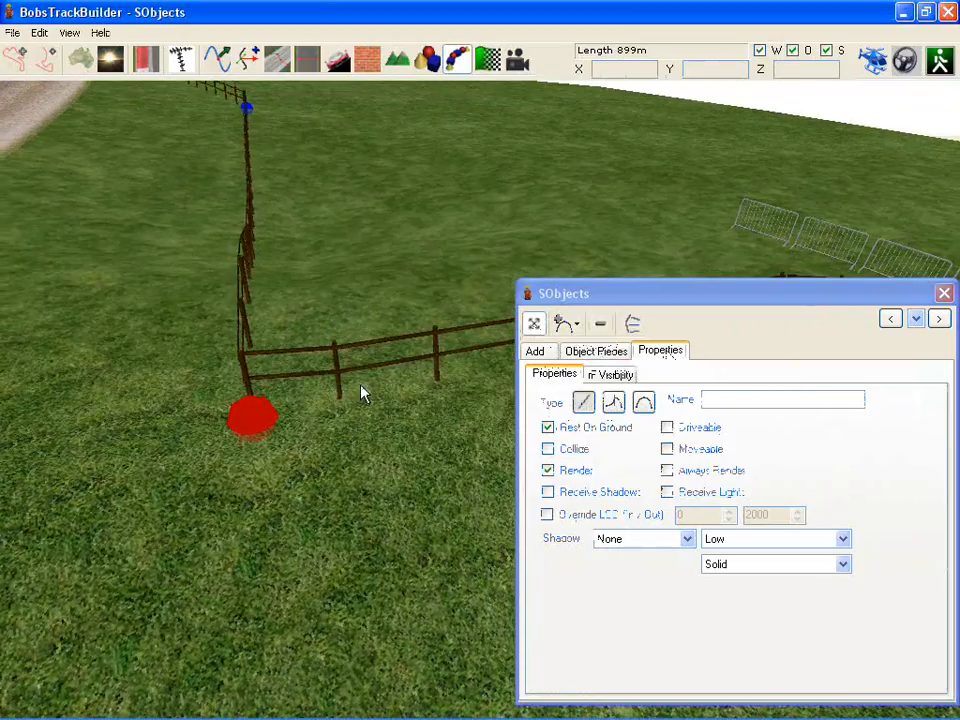
Choose the Powerlines string object from the Roadside category and start adding it on an empty stretch of the track.
{"action": "right_click_drag", "start_coordinate": [204, 296], "coordinate": [165, 251]}
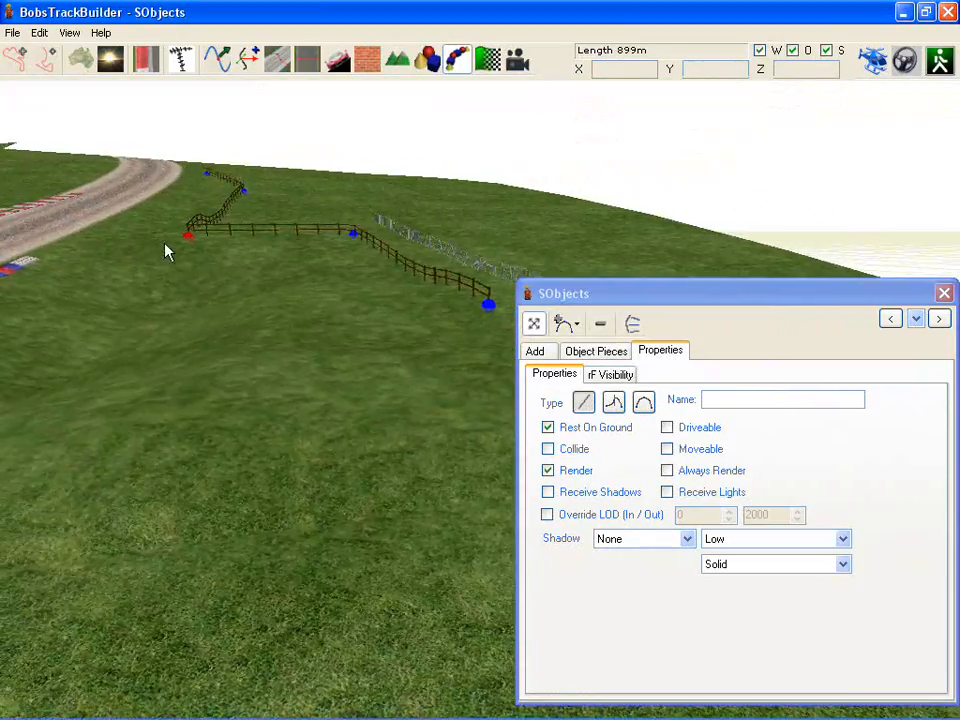
{"action": "left_click", "coordinate": [545, 353]}
{"action": "right_click_drag", "start_coordinate": [440, 335], "coordinate": [172, 227]}
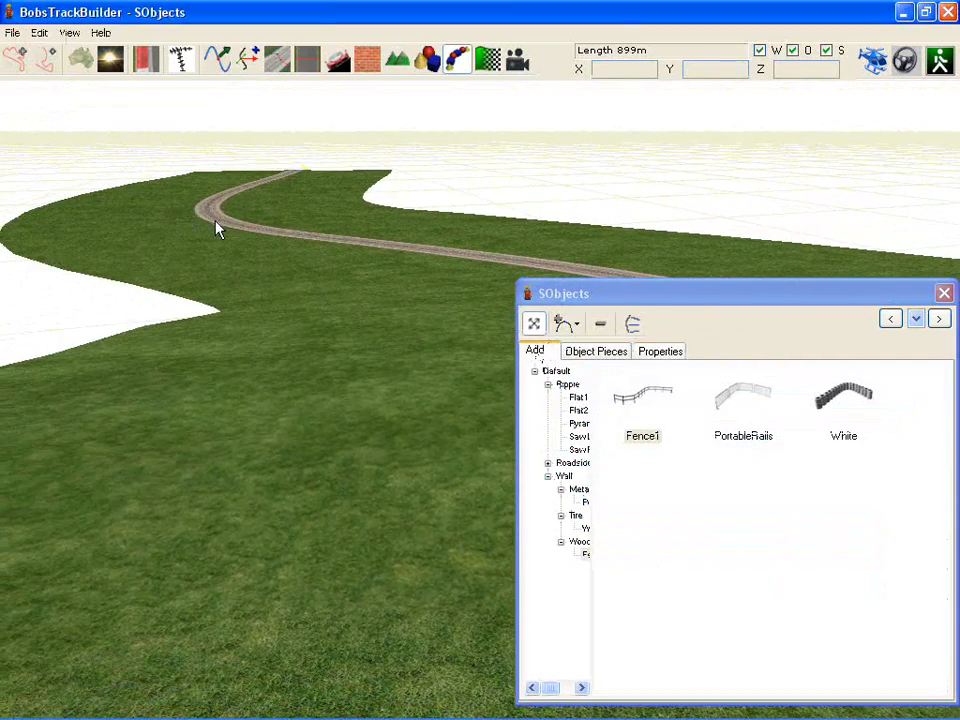
{"action": "right_click_drag", "start_coordinate": [231, 232], "coordinate": [274, 216]}
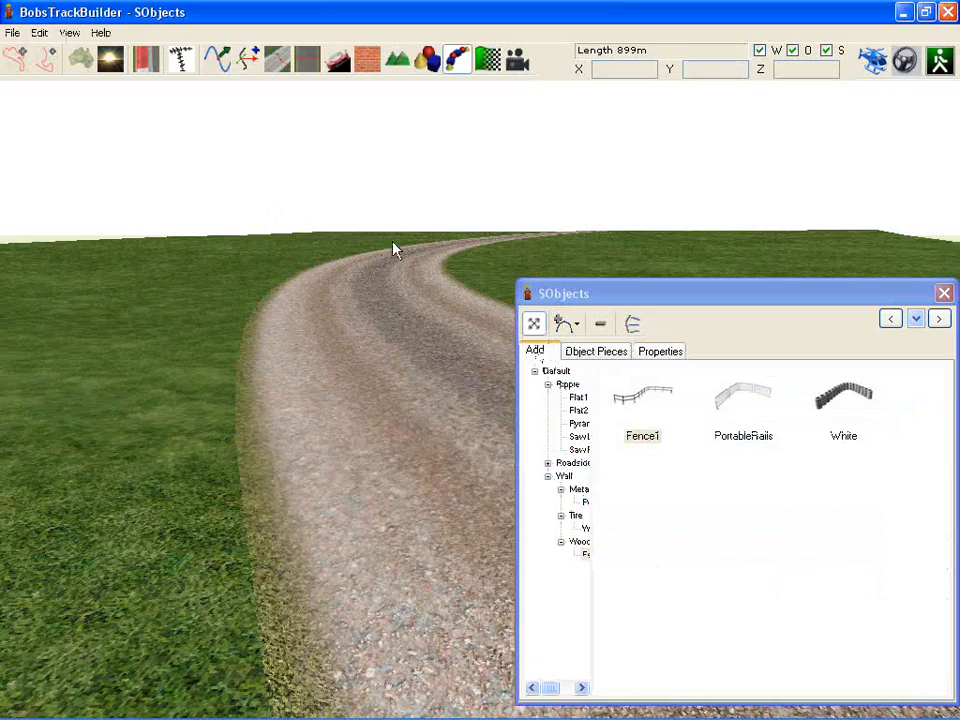
{"action": "right_click_drag", "start_coordinate": [394, 249], "coordinate": [11, 274]}
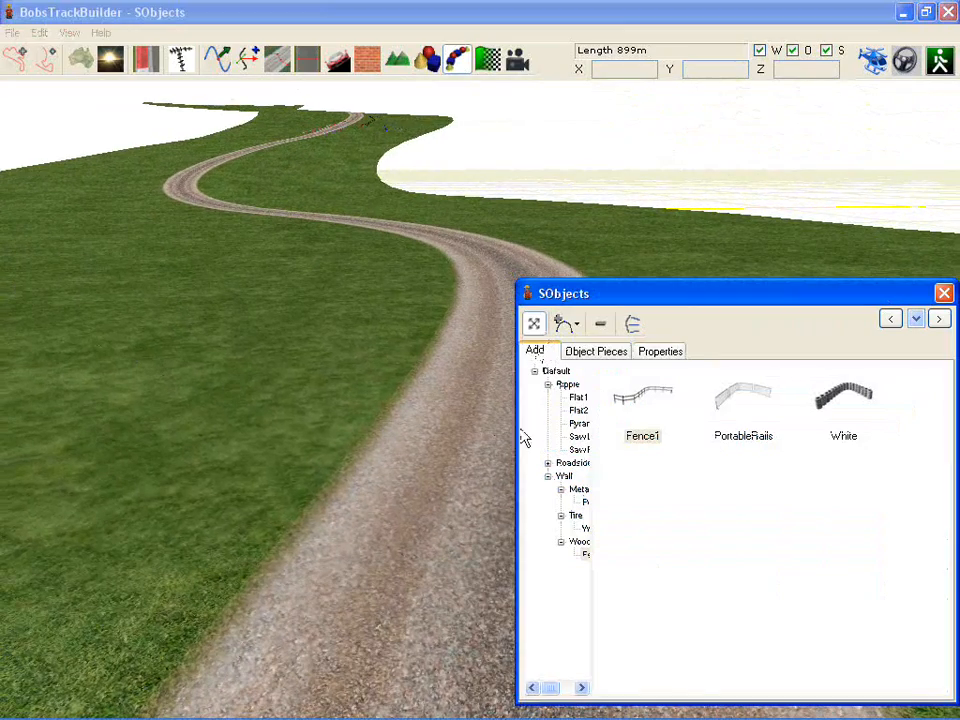
{"action": "left_click", "coordinate": [590, 465]}
{"action": "left_click", "coordinate": [641, 409]}
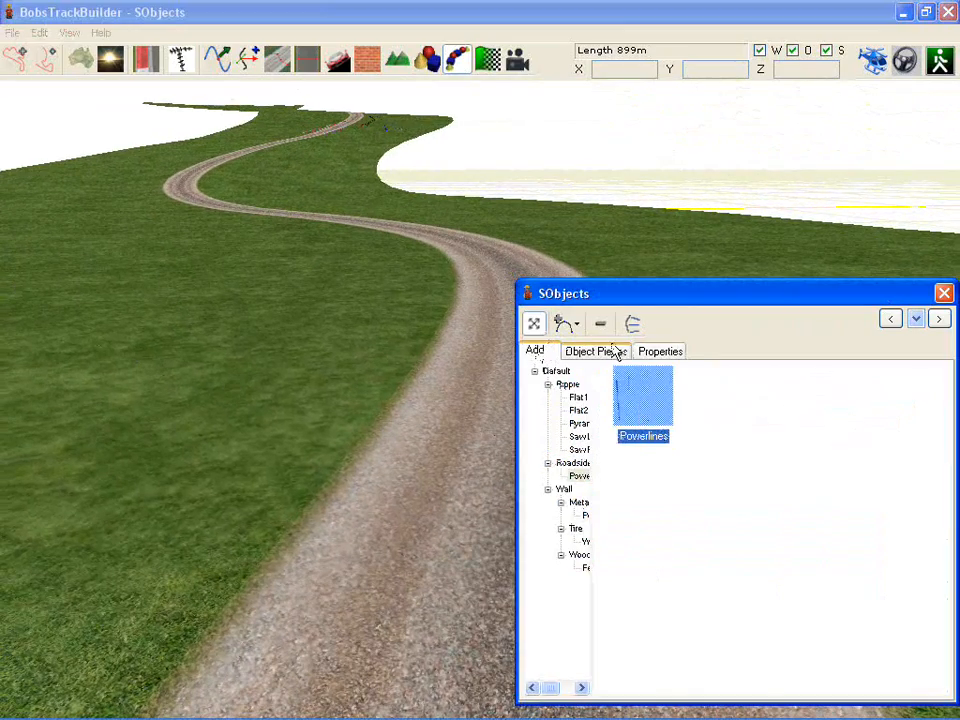
{"action": "left_click", "coordinate": [555, 333]}
{"action": "left_click", "coordinate": [561, 326]}
{"action": "left_click", "coordinate": [611, 429]}
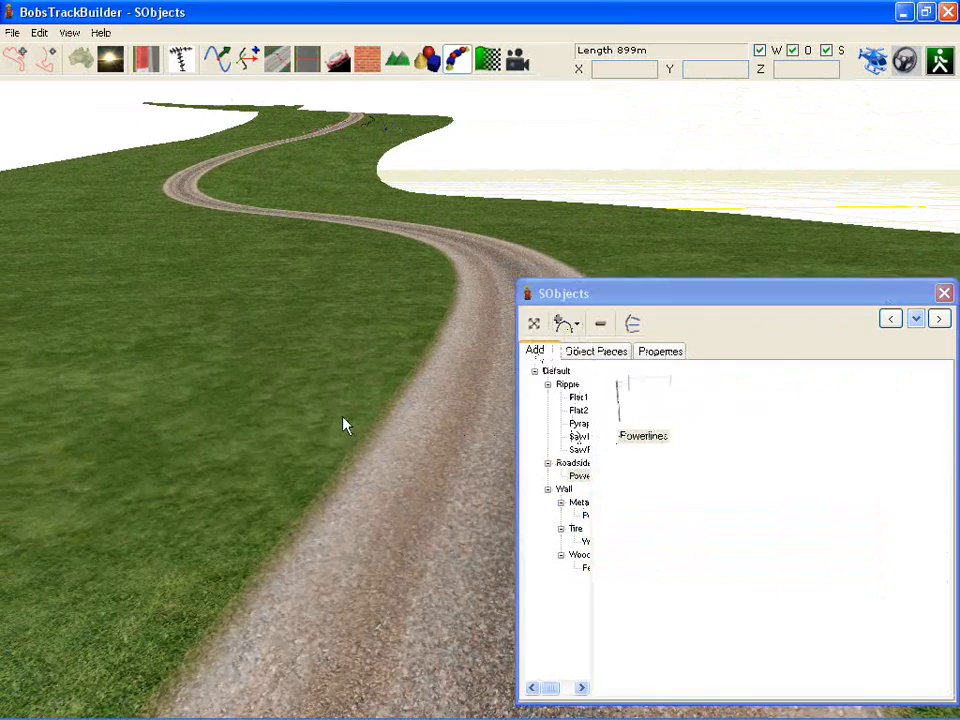
Place the powerlines' control points one after another on the grass, following the bends along one side of the track.
{"action": "scroll", "coordinate": [342, 410], "scroll_direction": "down", "scroll_amount": 3}
{"action": "scroll", "coordinate": [343, 418], "scroll_direction": "down", "scroll_amount": 2}
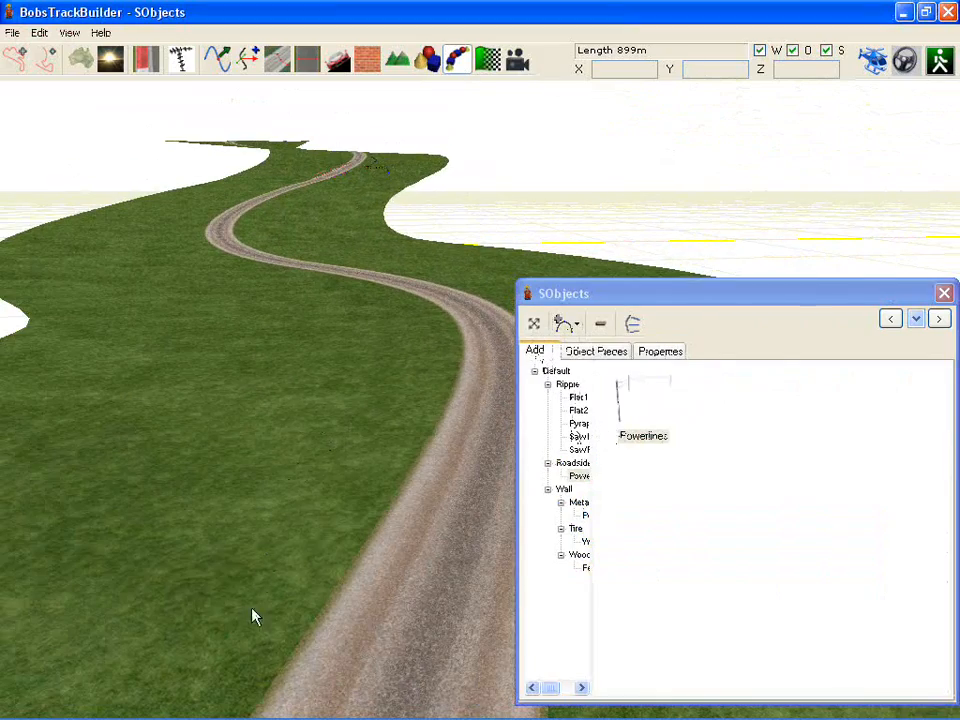
{"action": "right_click_drag", "start_coordinate": [335, 433], "coordinate": [393, 401]}
{"action": "right_click_drag", "start_coordinate": [429, 465], "coordinate": [398, 537]}
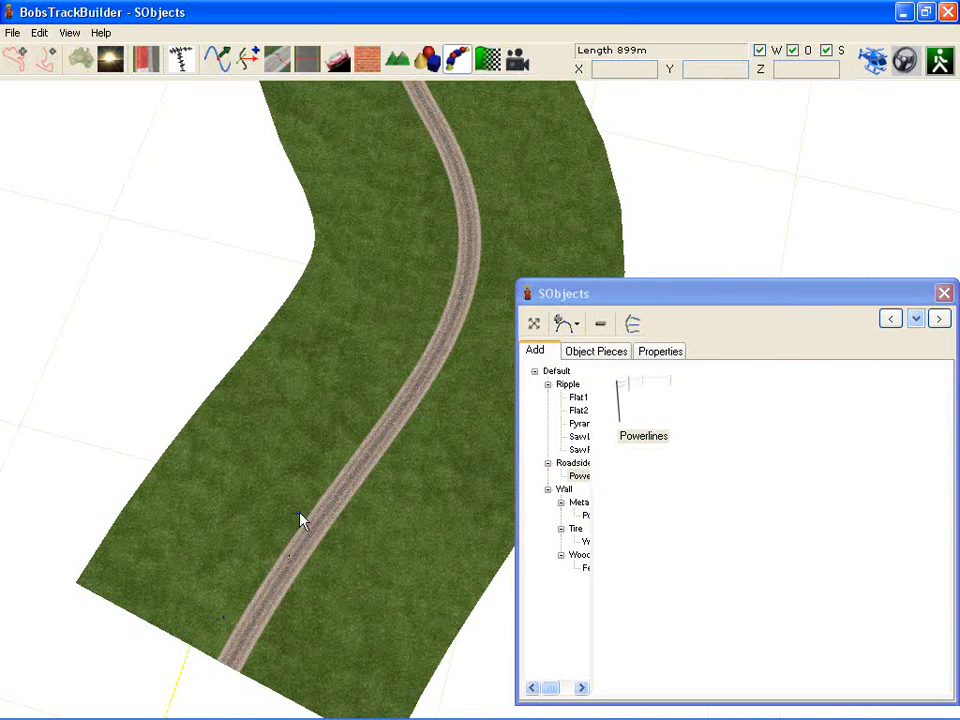
{"action": "left_click", "coordinate": [380, 400]}
{"action": "right_click_drag", "start_coordinate": [390, 90], "coordinate": [413, 152]}
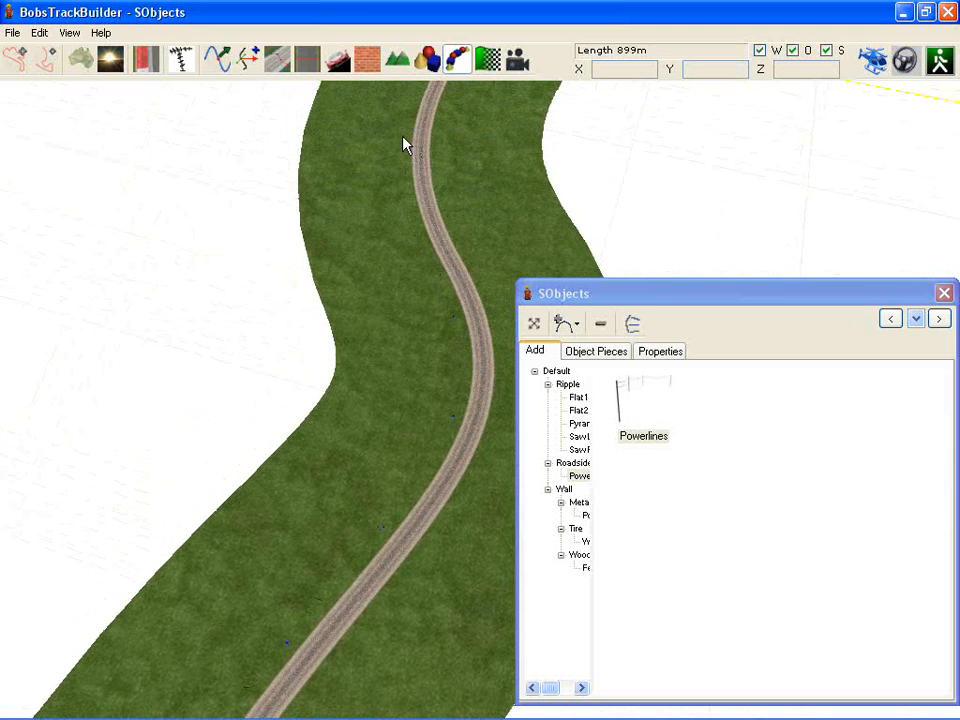
Switch to moving control points and shift two of the powerlines' points farther out onto the grass.
{"action": "left_click", "coordinate": [574, 294]}
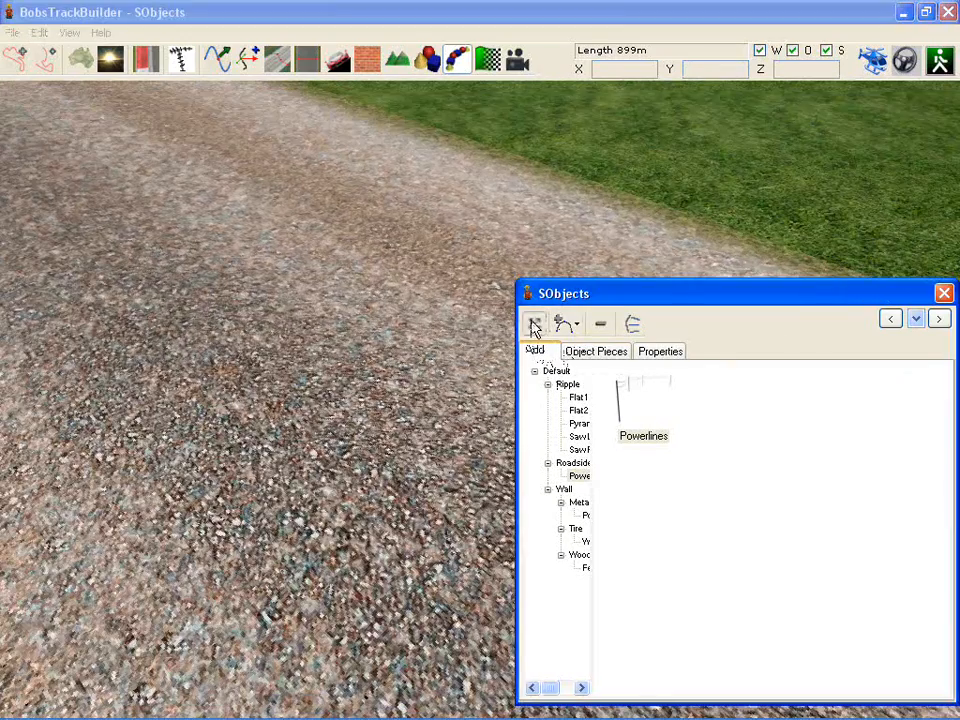
{"action": "left_click", "coordinate": [533, 325]}
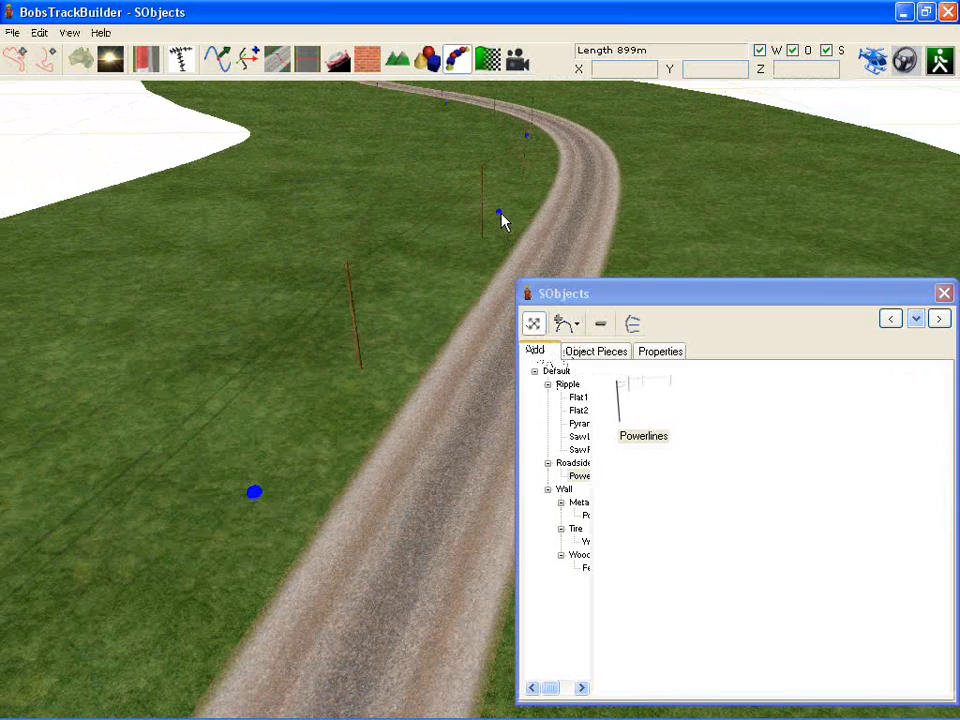
{"action": "left_click_drag", "start_coordinate": [500, 215], "coordinate": [477, 244]}
{"action": "right_click_drag", "start_coordinate": [472, 132], "coordinate": [485, 219]}
{"action": "left_click_drag", "start_coordinate": [425, 207], "coordinate": [157, 417]}
Close the SObjects window and bring the ripples, wooden fence and metal railing beside the track into view.
{"action": "right_click_drag", "start_coordinate": [114, 460], "coordinate": [249, 373]}
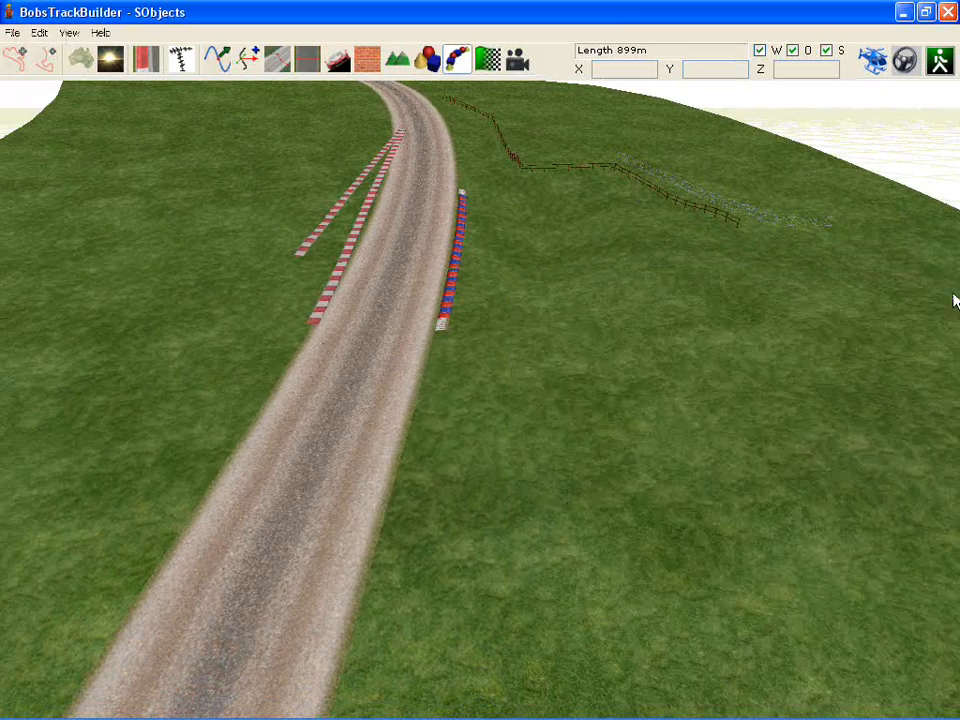
{"action": "left_click", "coordinate": [944, 293]}
{"action": "right_click_drag", "start_coordinate": [778, 311], "coordinate": [734, 285]}
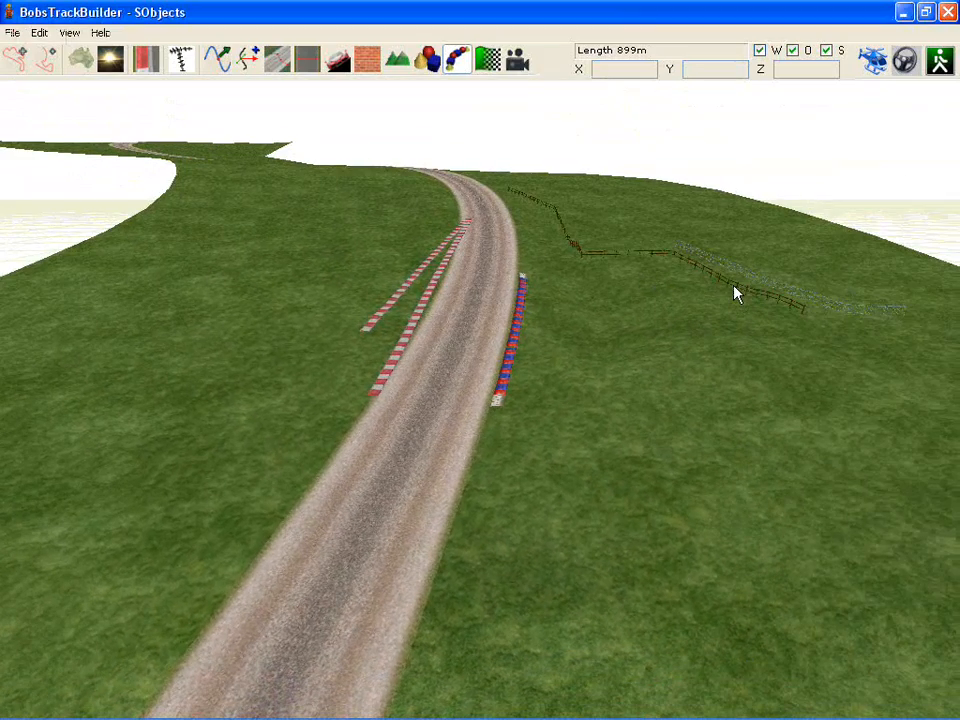